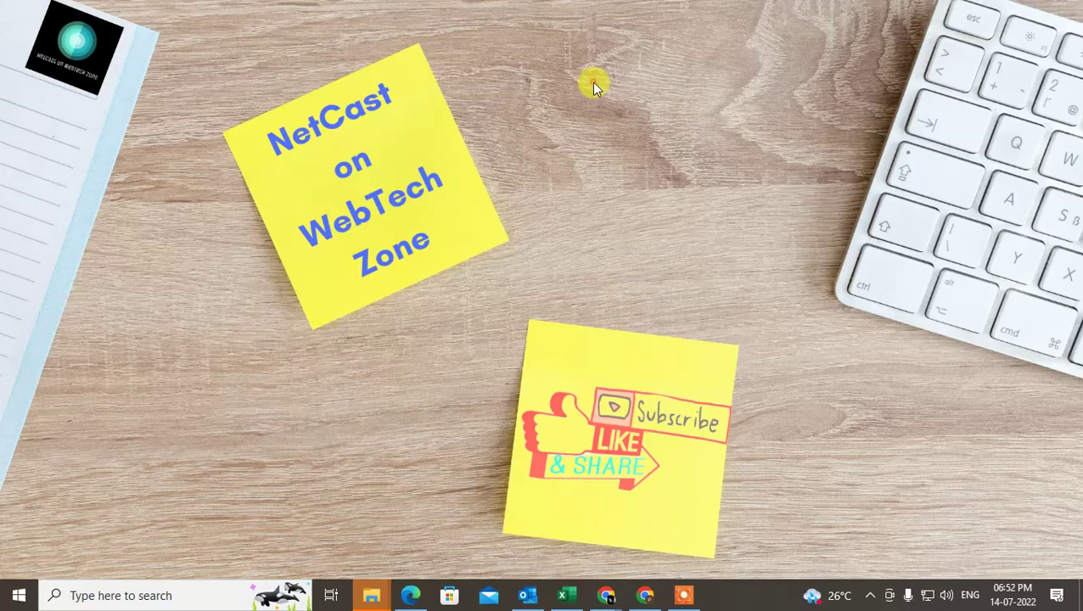
- Refresh the Windows desktop and launch Outlook from the taskbar
right_click(593, 83)
left_click(687, 133)
left_click(527, 595)
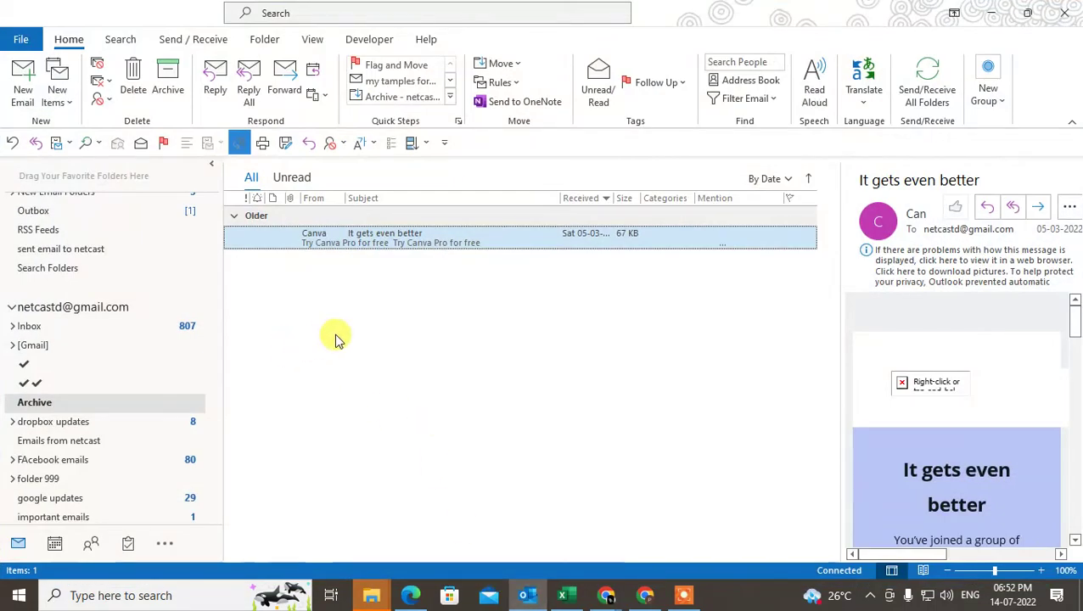
- Show the account's Inbox with its 904 messages grouped by sender
left_click(88, 324)
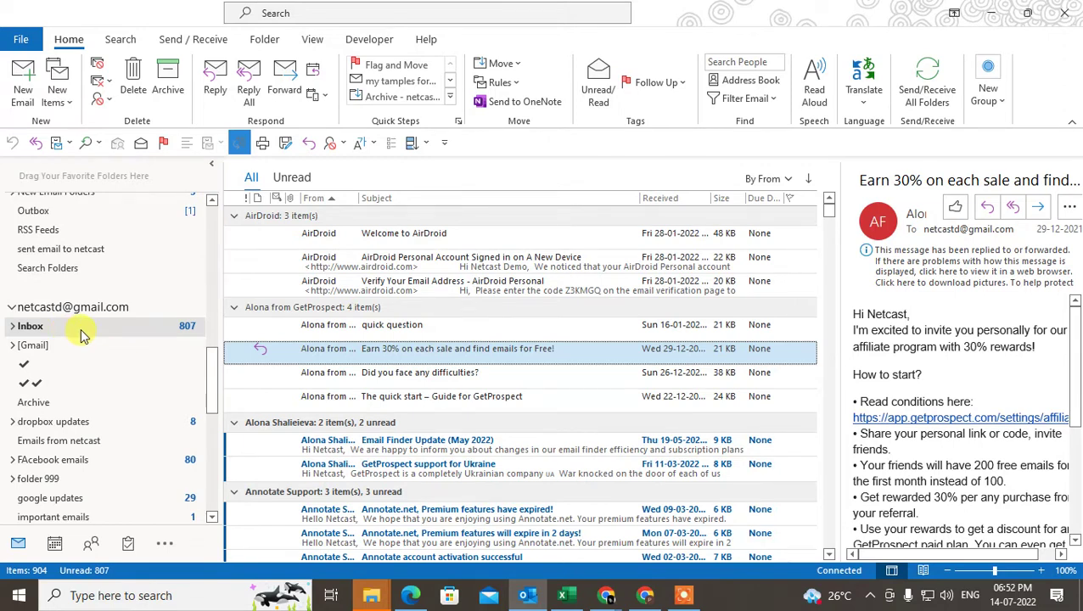
left_click(39, 329)
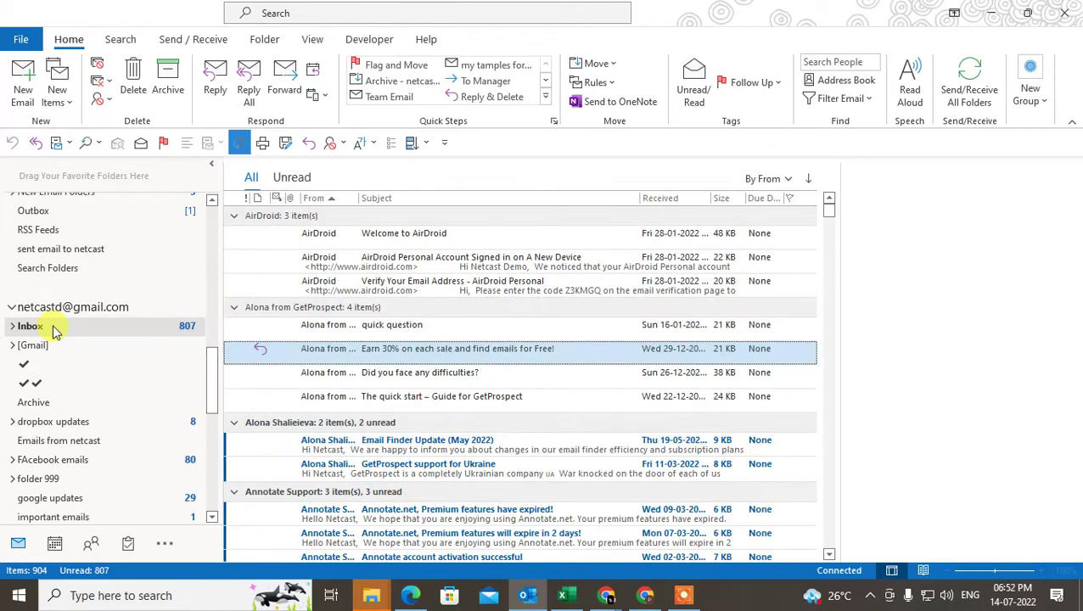
- Open the Inbox Properties dialog at its AutoArchive tab
right_click(53, 329)
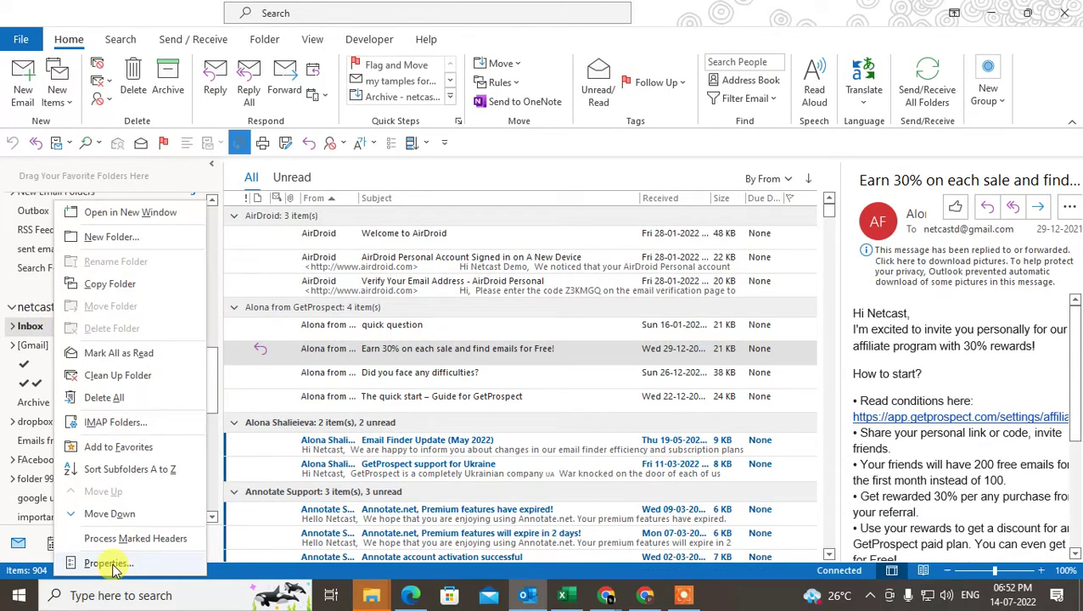
left_click(109, 563)
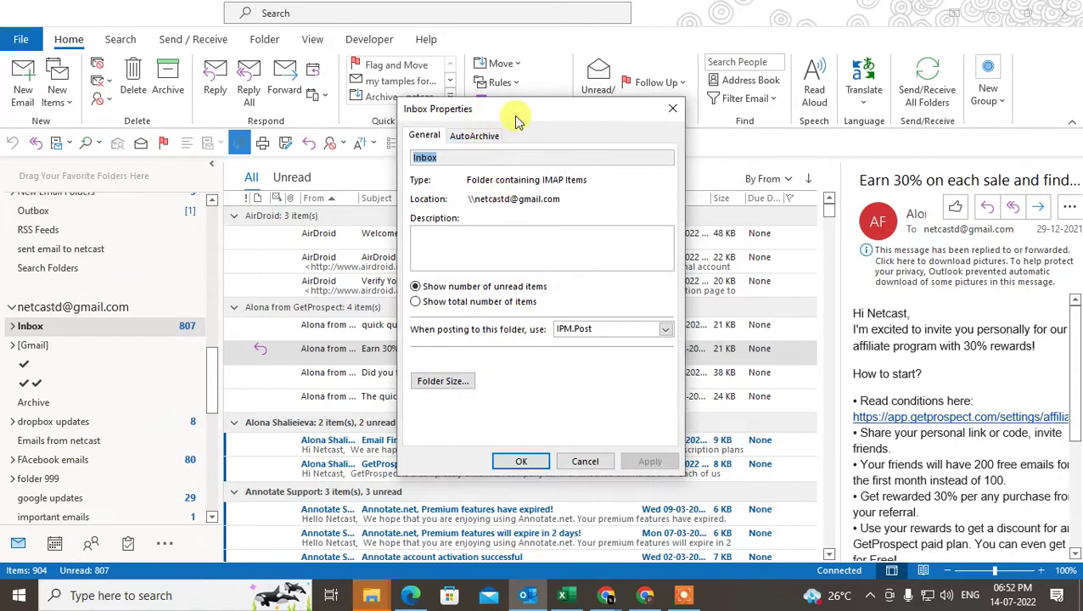
left_click_drag(512, 113, 478, 110)
left_click(456, 130)
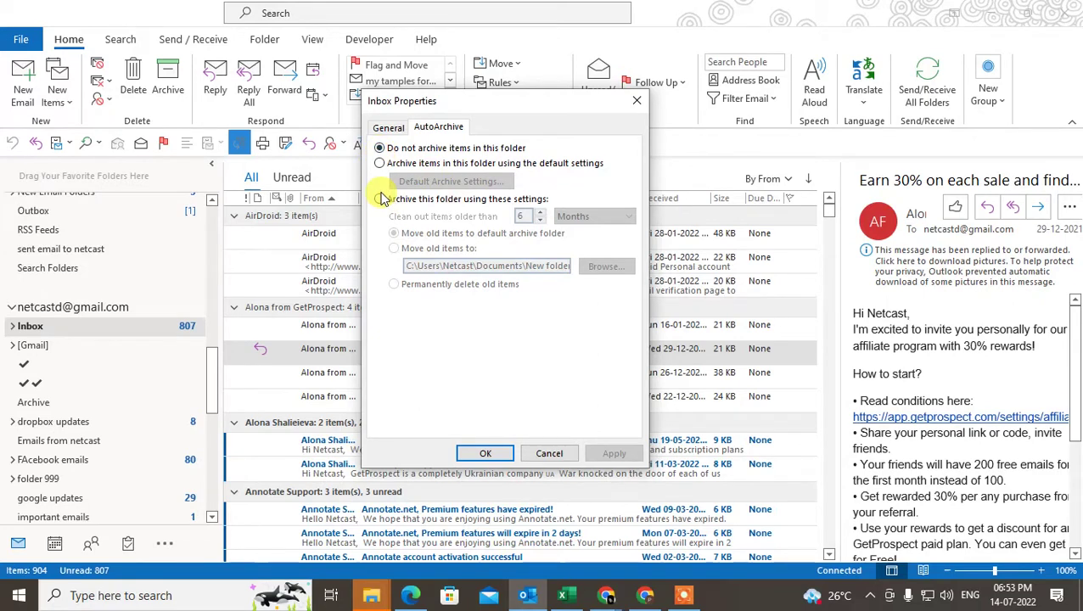
- Archive the Inbox with its own settings, moving items older than 3 Months to a custom location
left_click(380, 200)
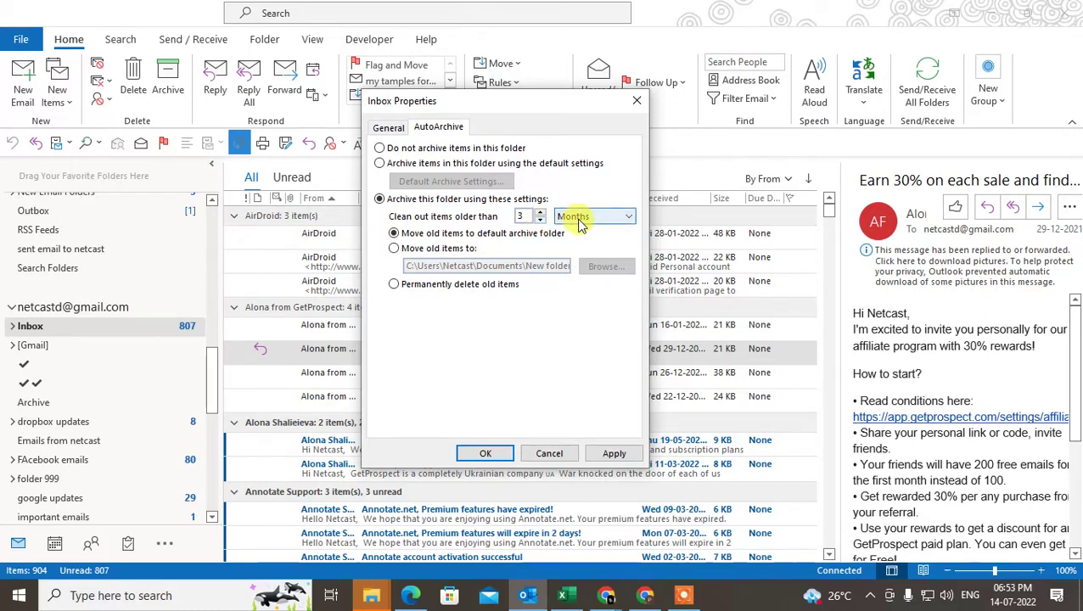
left_click(578, 223)
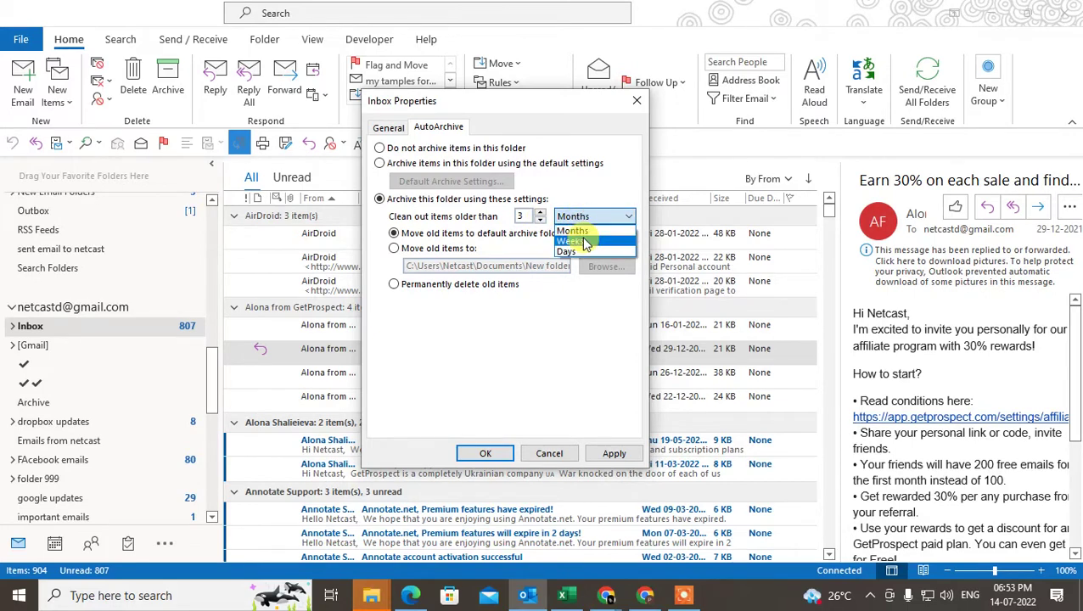
left_click(473, 246)
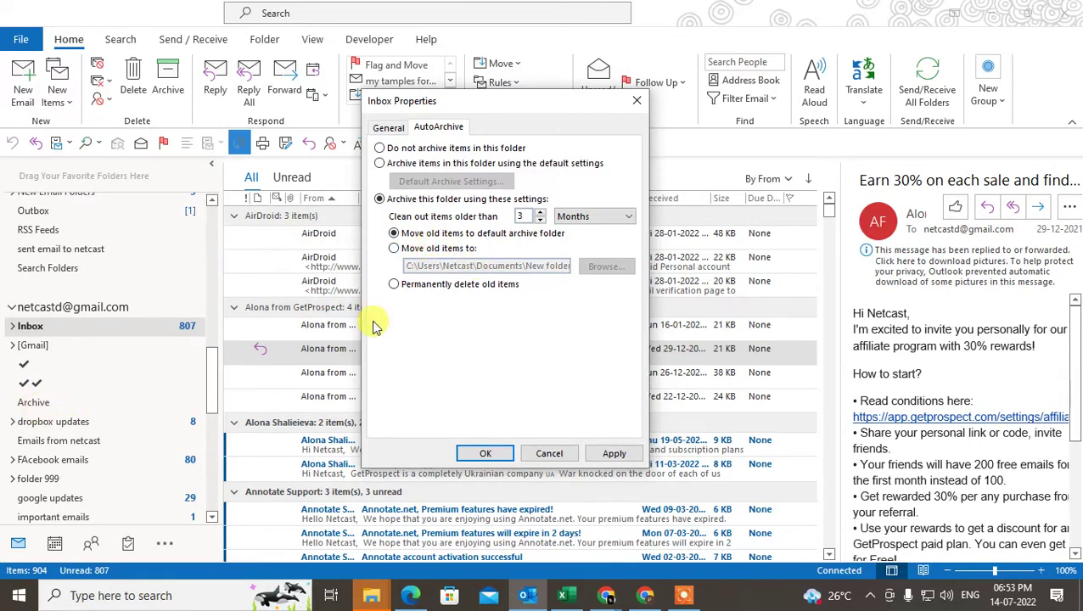
left_click(394, 249)
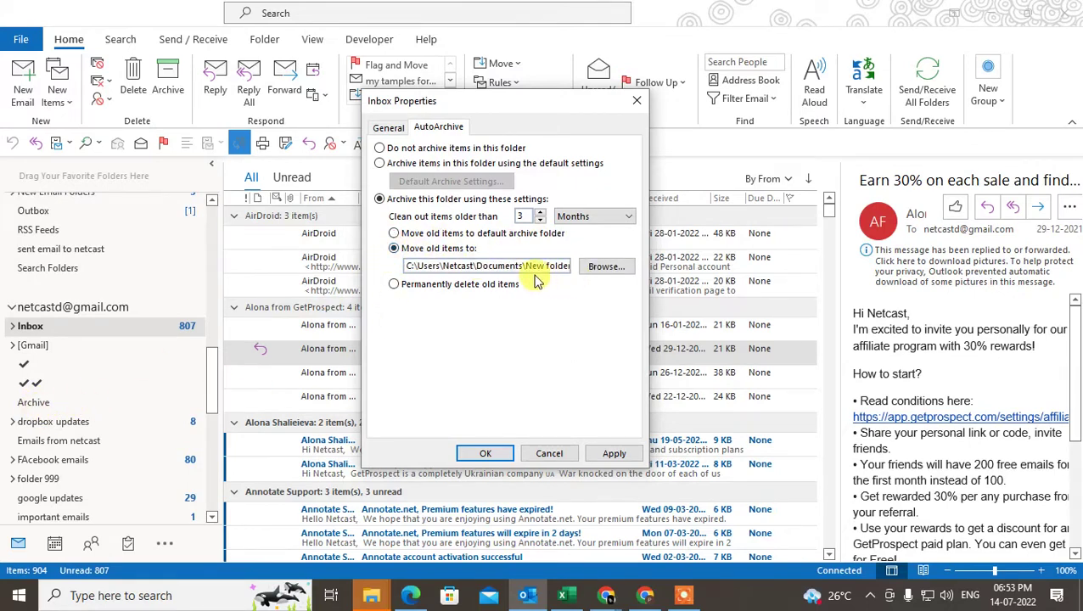
- Set the Inbox archive data file to 'old archived emails' in Documents\New folder
left_click(606, 270)
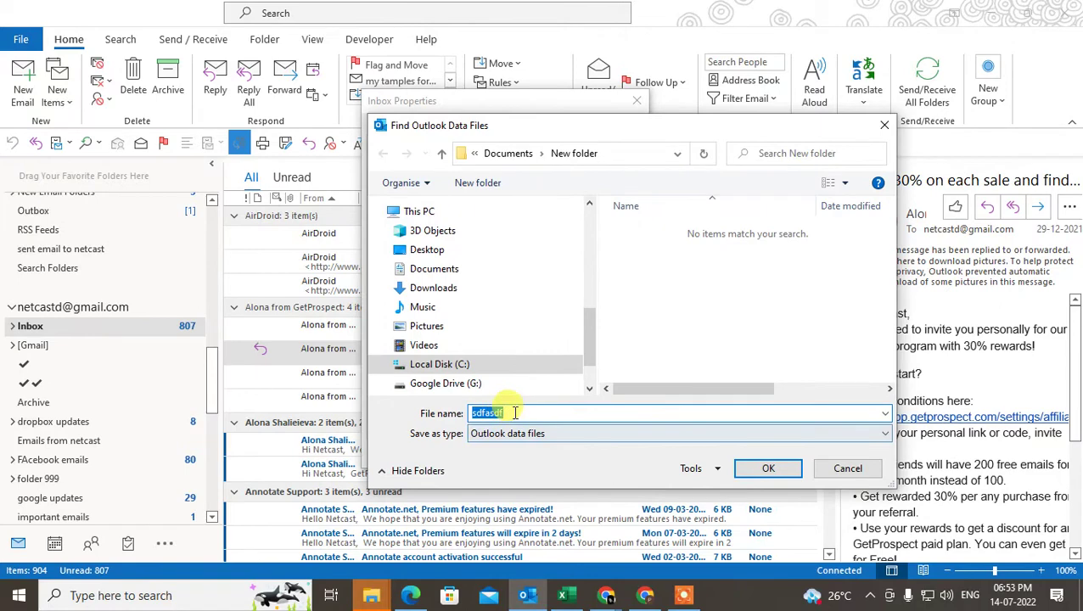
double_click(516, 411)
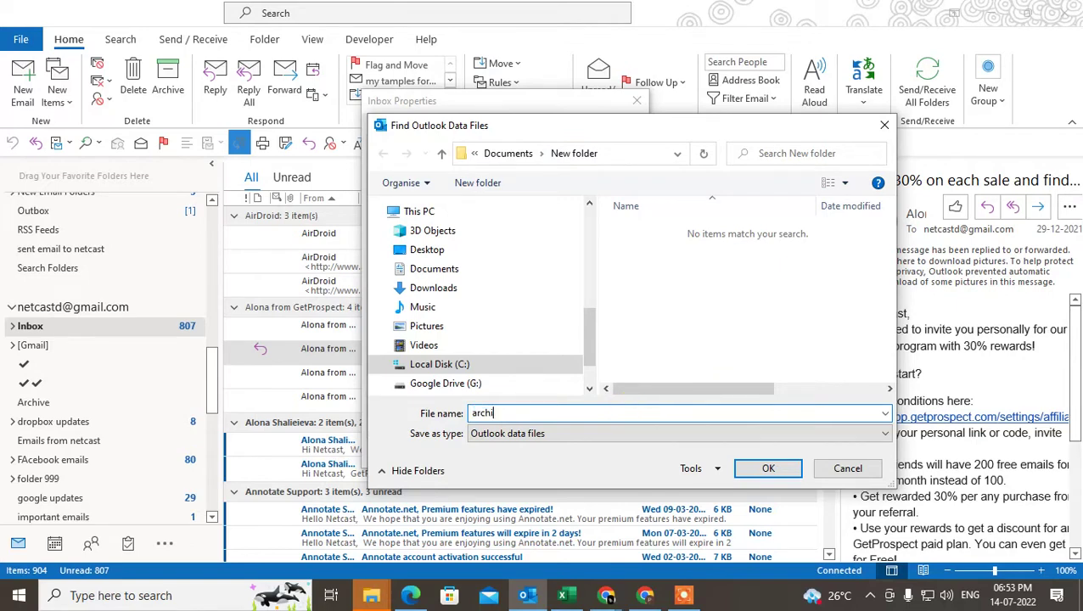
type("old")
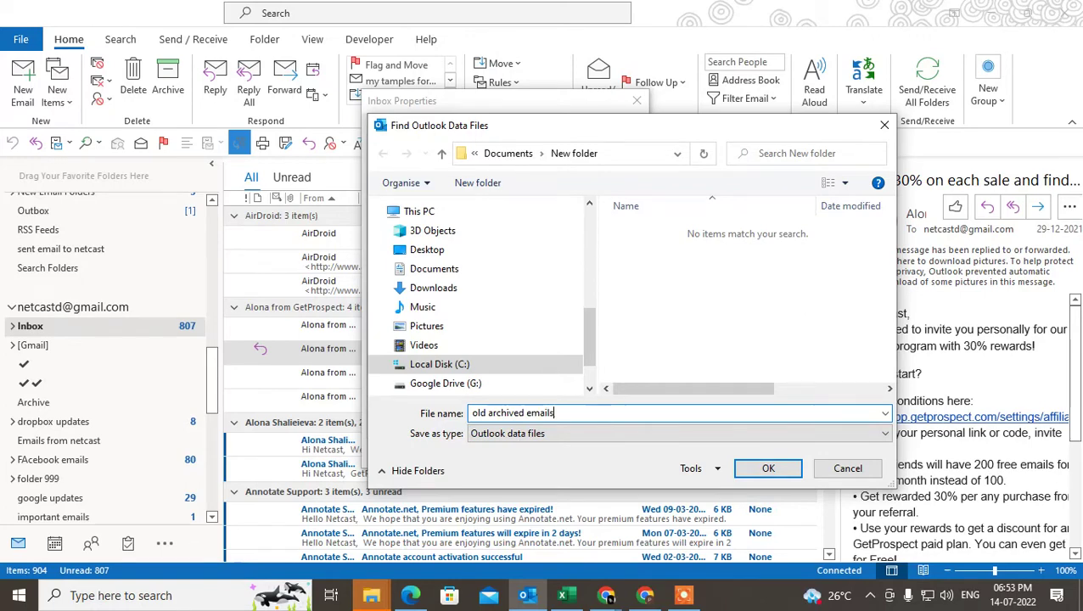
left_click(768, 469)
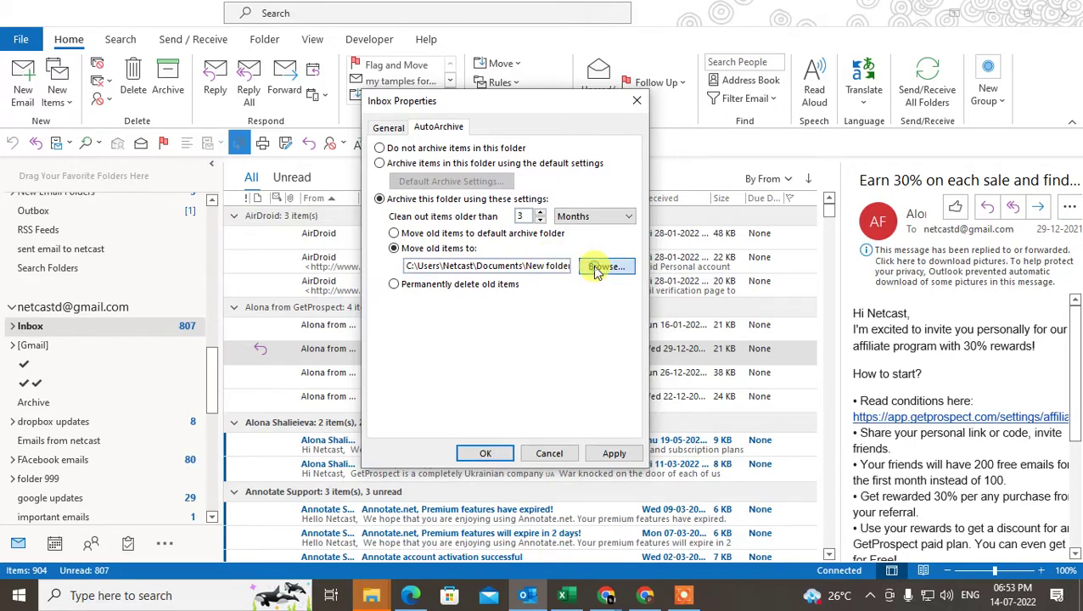
left_click(602, 266)
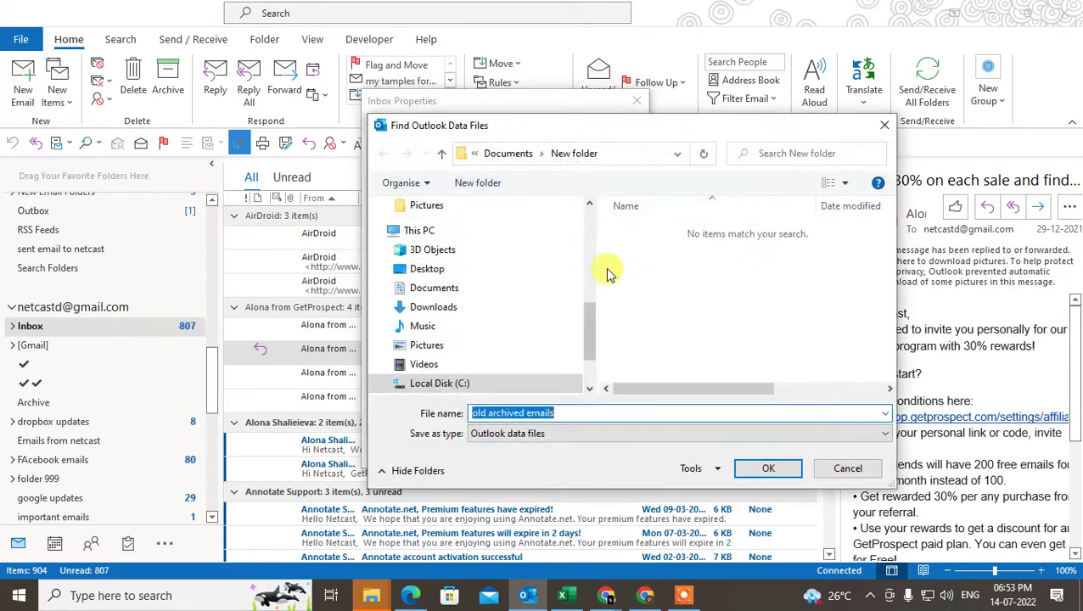
left_click(768, 468)
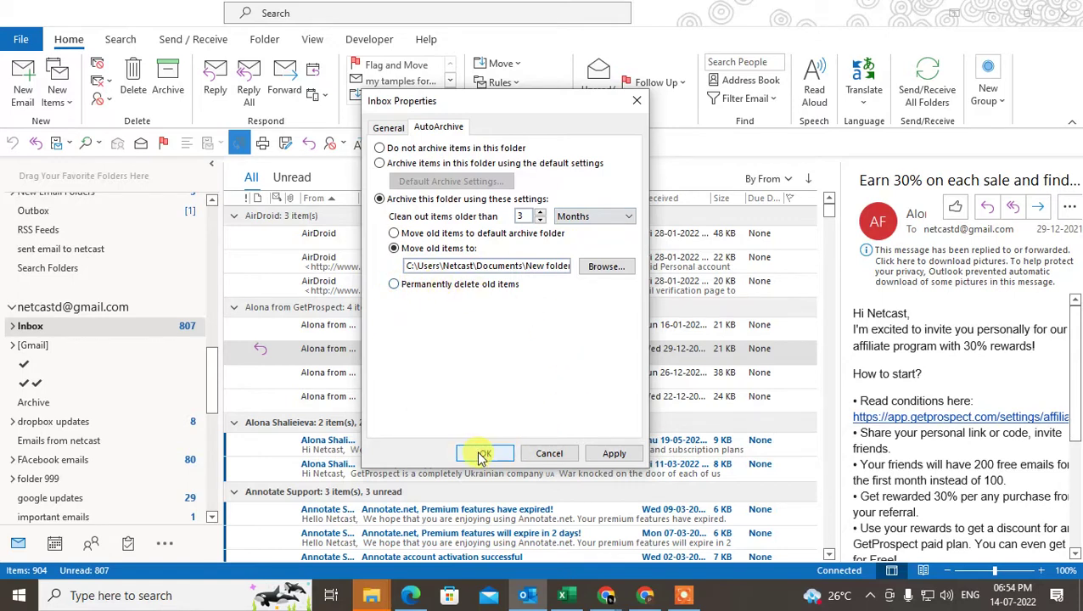
- Apply and close Inbox Properties, collapse personal data archive and expand Outlook Data File
left_click(615, 454)
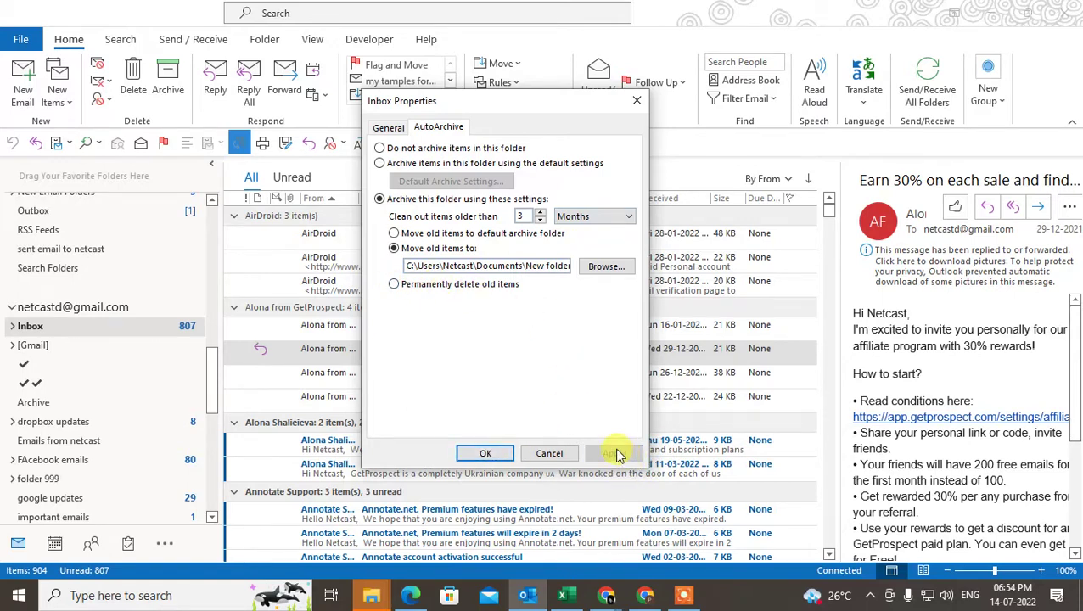
left_click(484, 454)
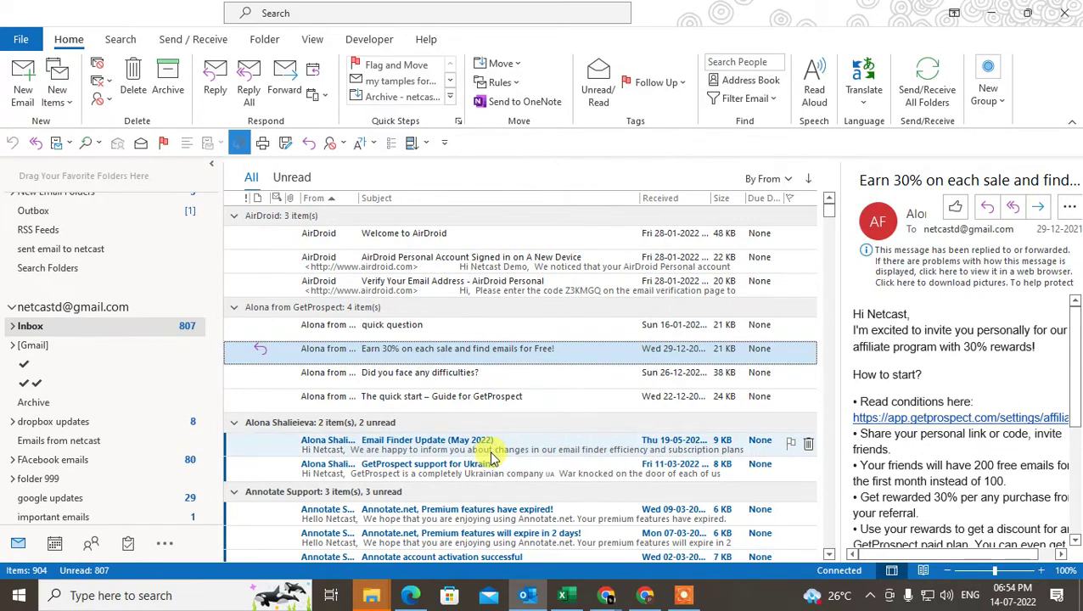
scroll(68, 403, "down", 10)
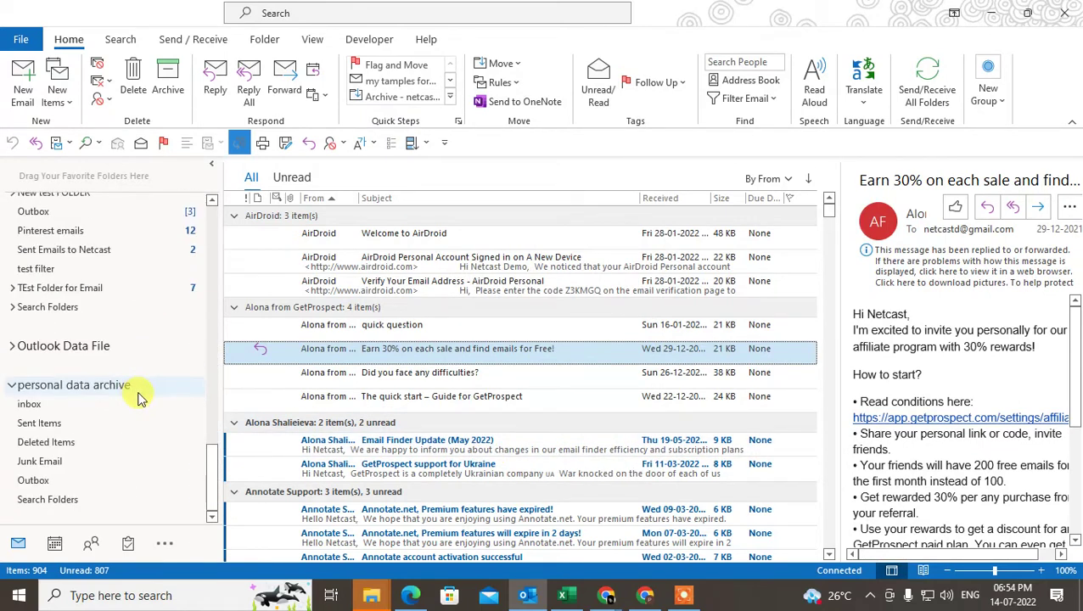
left_click(12, 385)
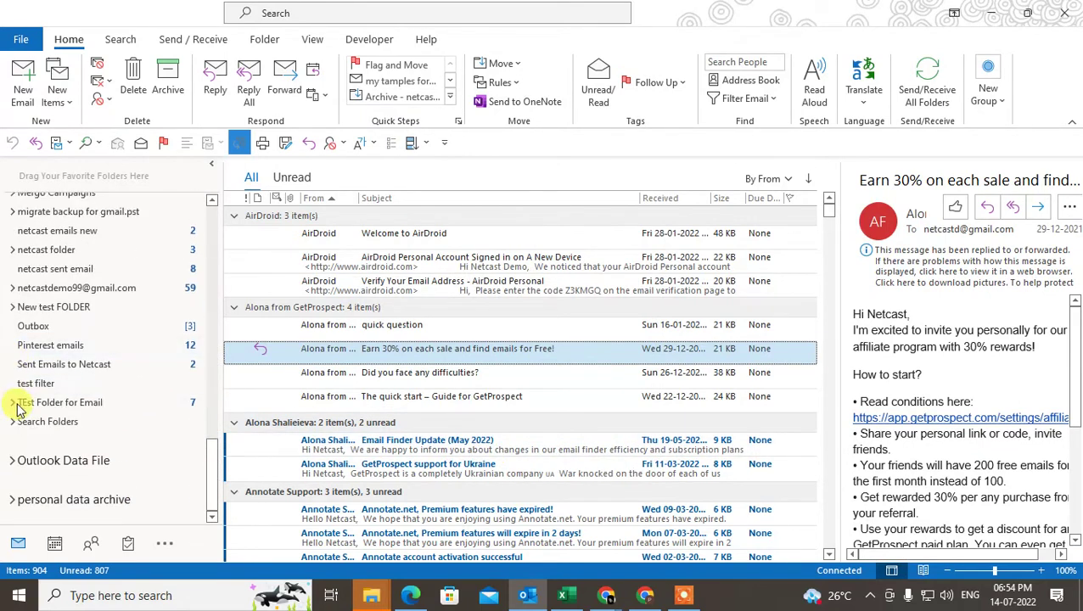
left_click(12, 460)
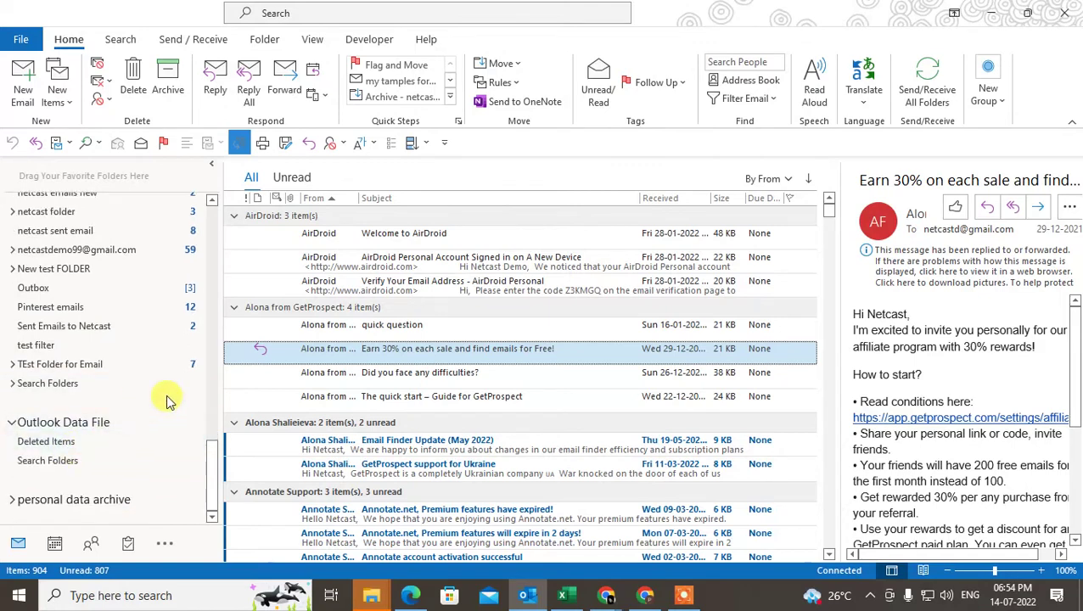
scroll(167, 399, "up", 10)
right_click(59, 232)
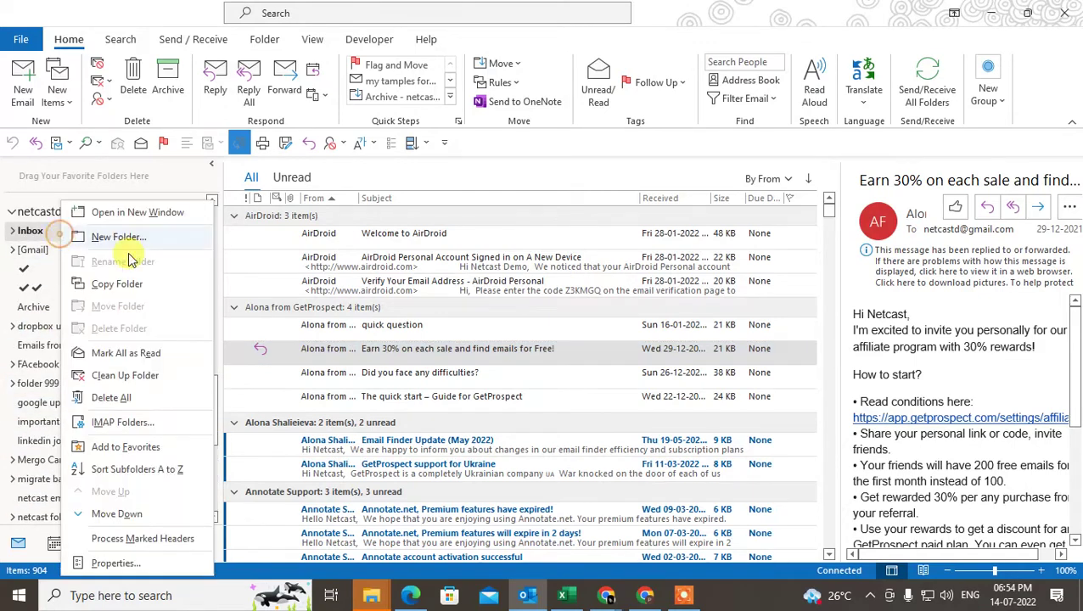
left_click(127, 563)
left_click(492, 137)
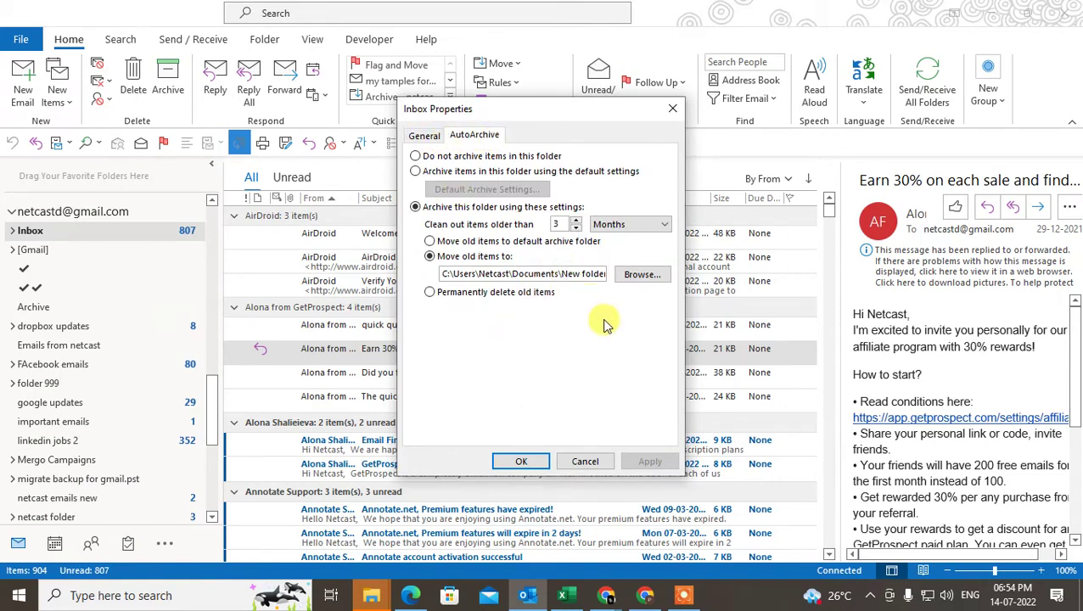
key("Right")
key("Right")
key("Right")
key("Right")
key("Right")
key("Right")
key("Right")
key("Right")
key("Right")
key("Right")
key("Right")
key("Right")
key("Right")
key("Right")
key("Right")
key("Right")
key("Right")
key("Right")
key("Right")
key("Right")
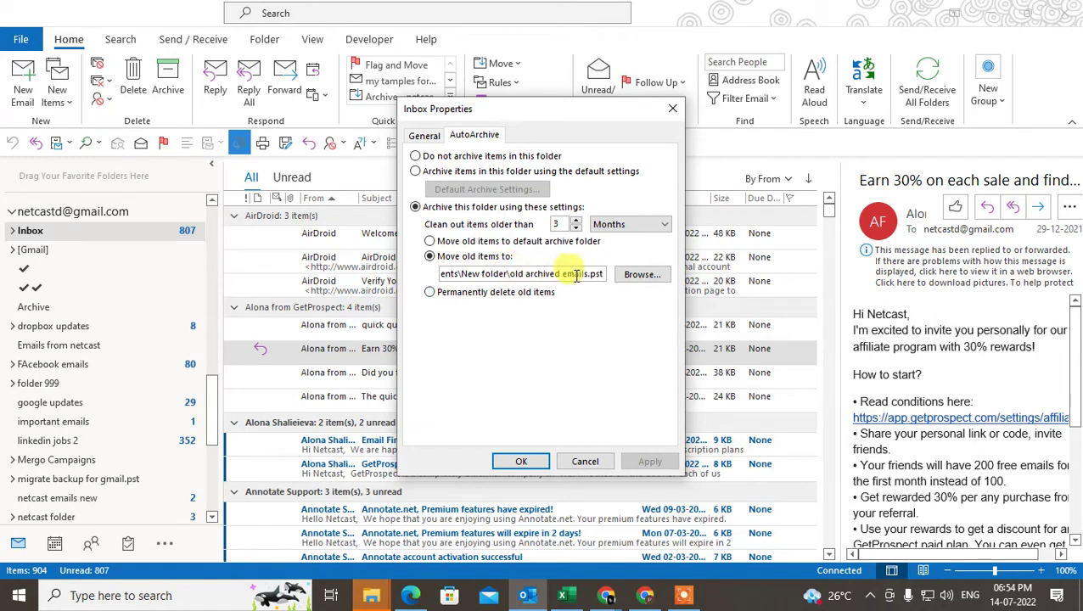
left_click(643, 275)
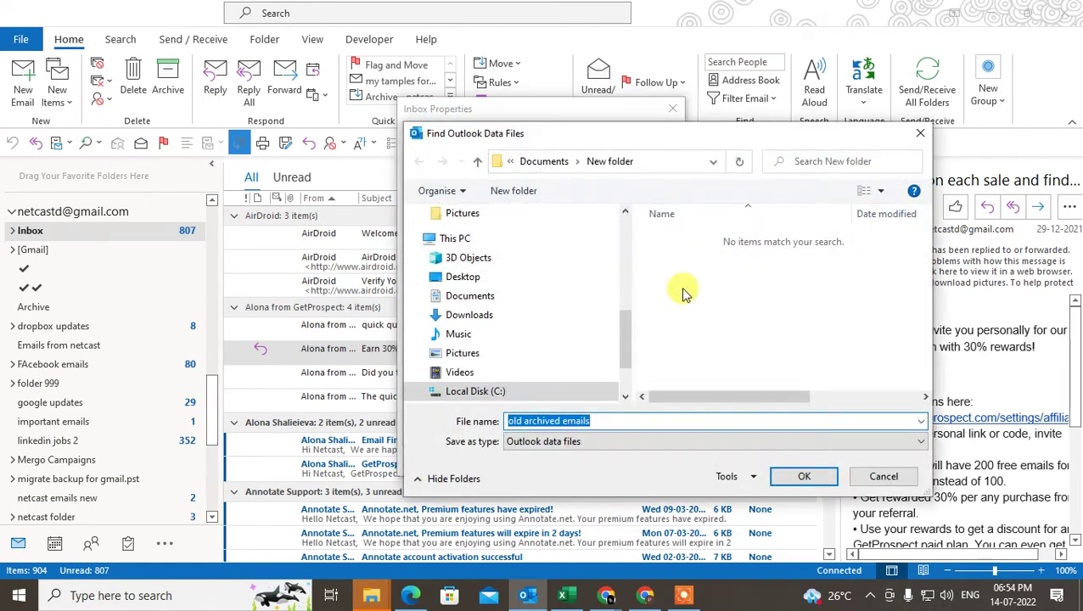
left_click(713, 267)
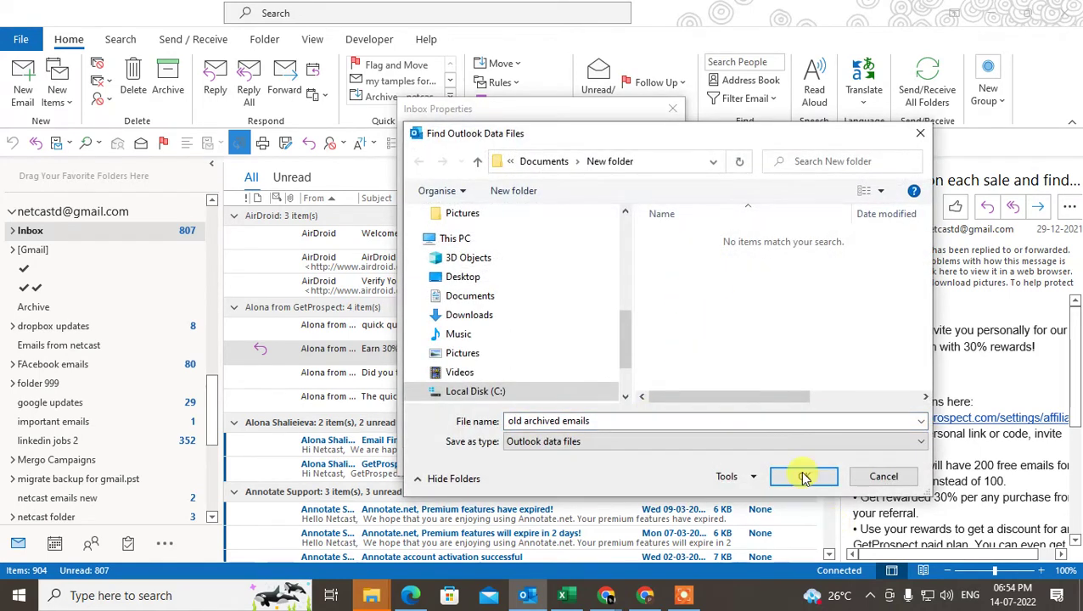
left_click(922, 138)
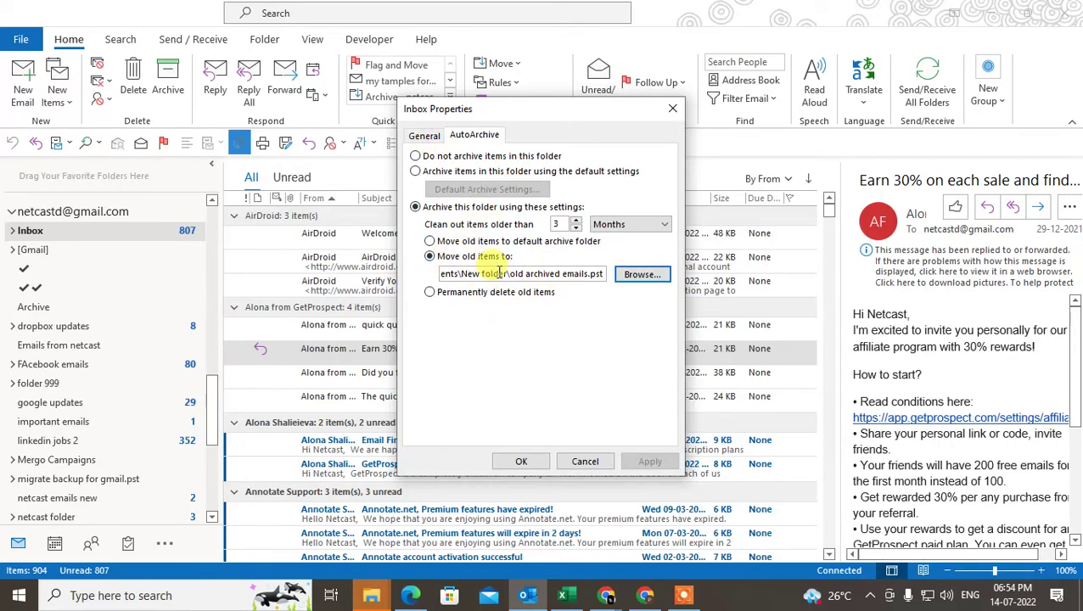
left_click_drag(513, 274, 616, 284)
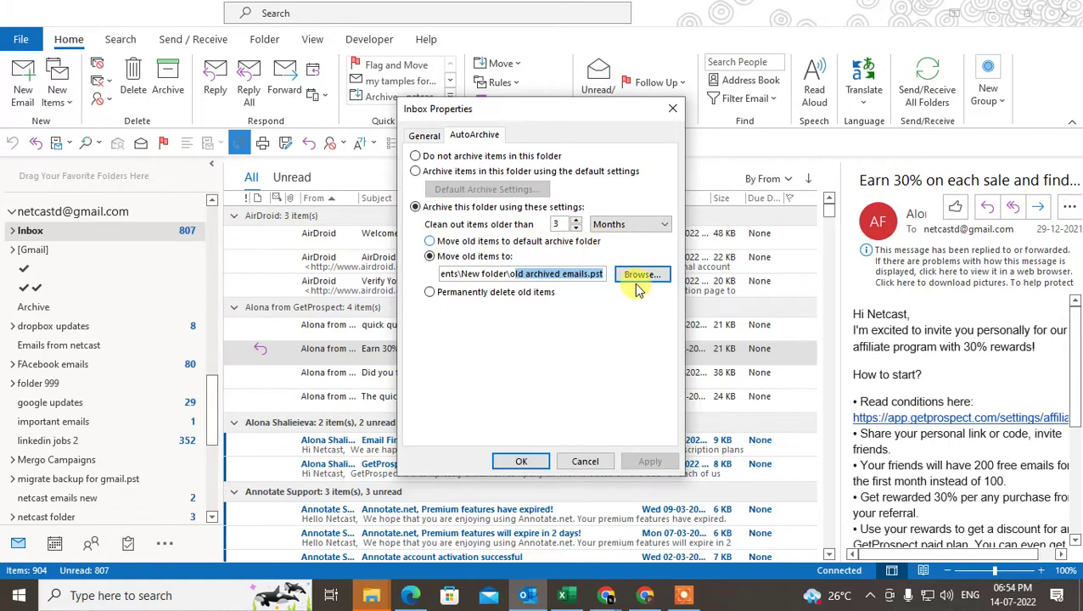
left_click(523, 462)
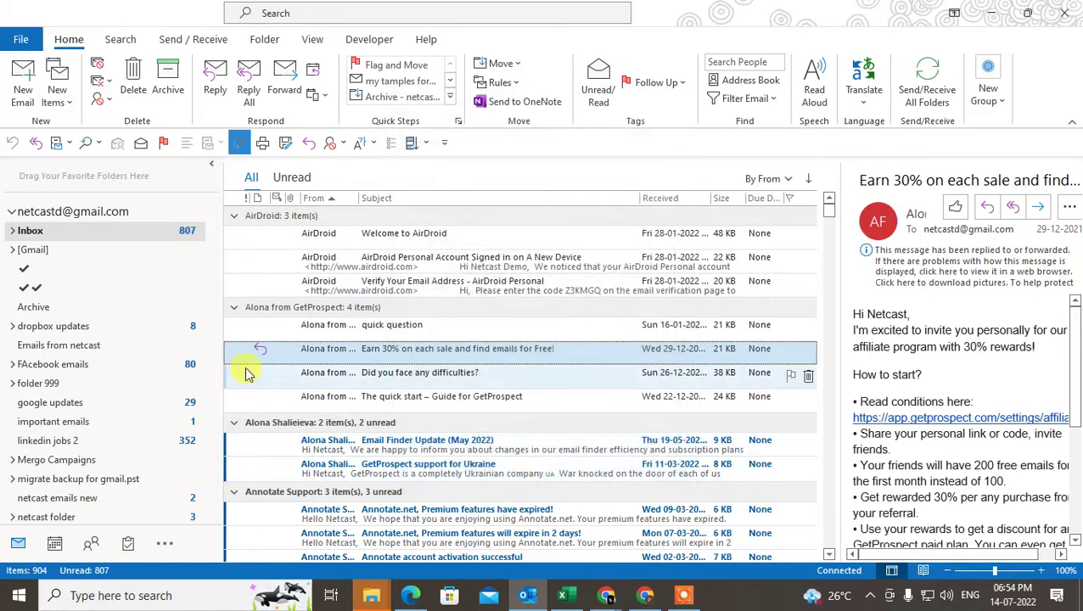
scroll(136, 390, "down", 1)
scroll(213, 395, "up", 10)
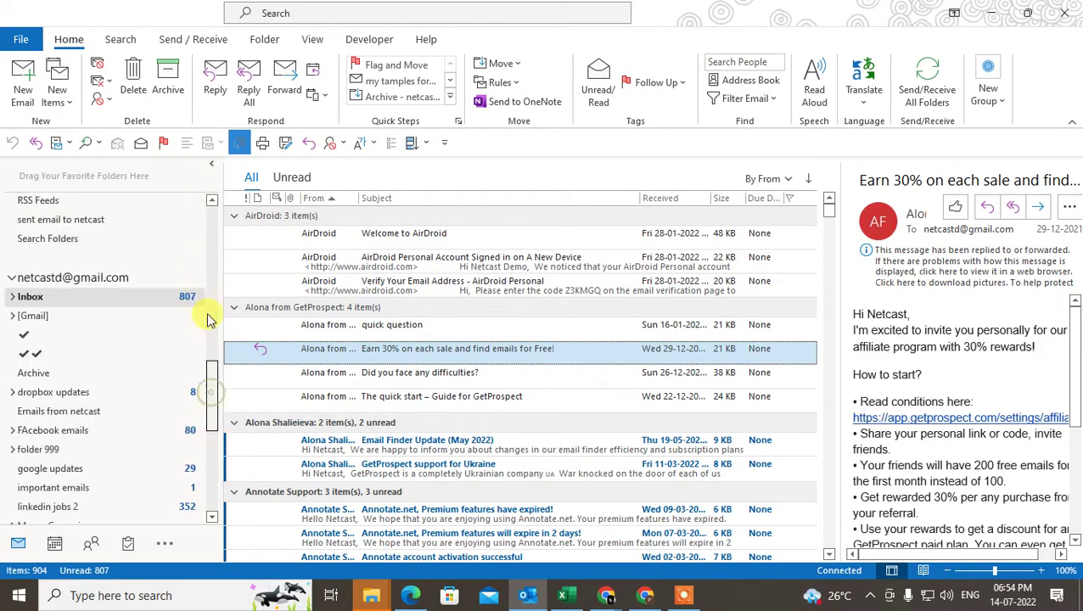
- Open Clean Up Old Items and set it to archive the Inbox and its subfolders
left_click(21, 40)
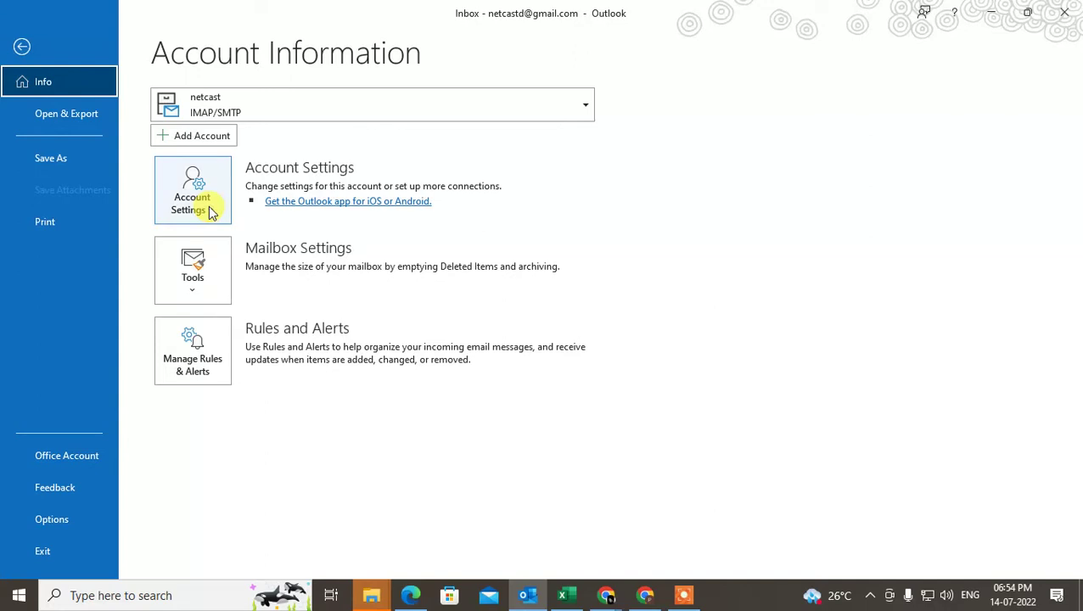
left_click(196, 289)
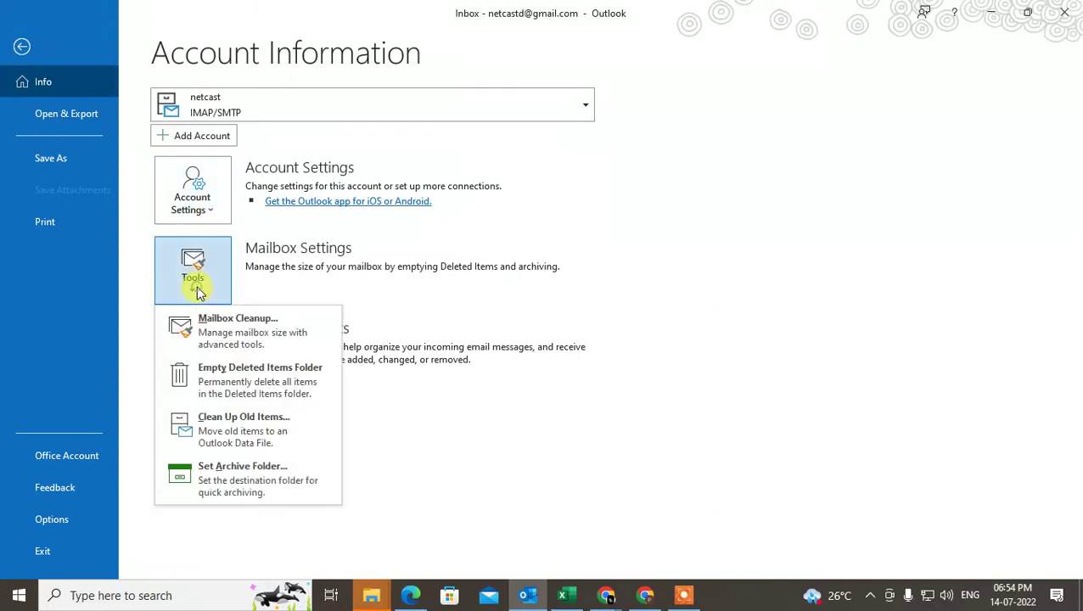
left_click(229, 421)
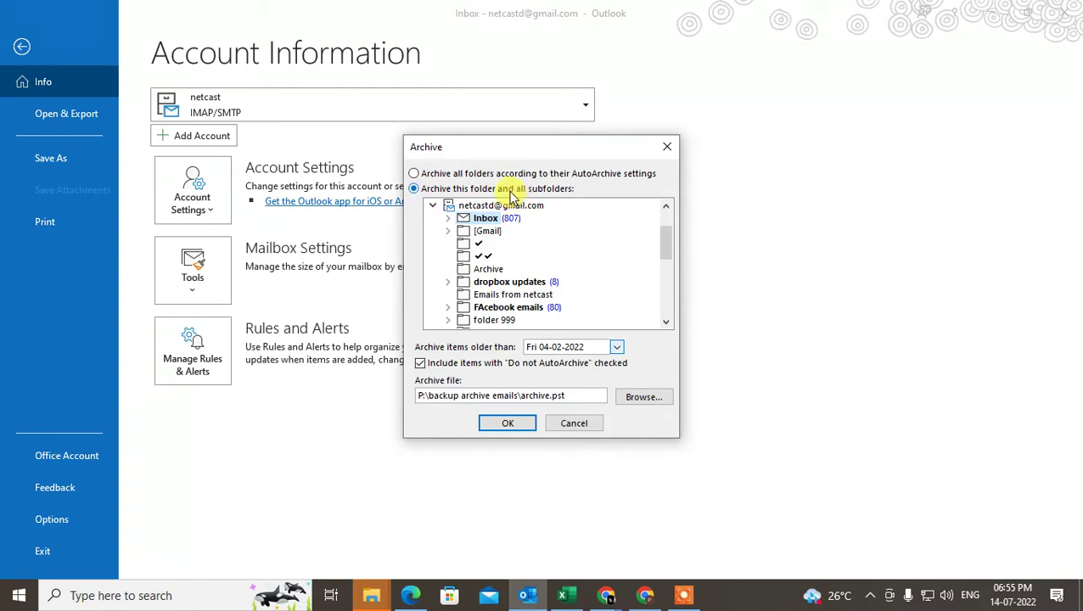
left_click(484, 176)
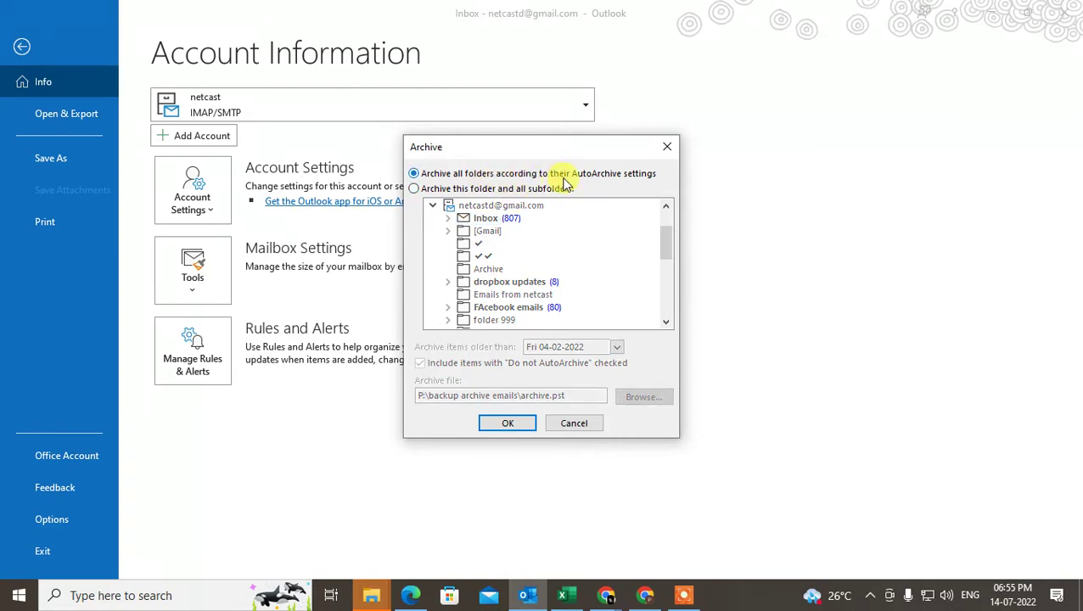
left_click(414, 189)
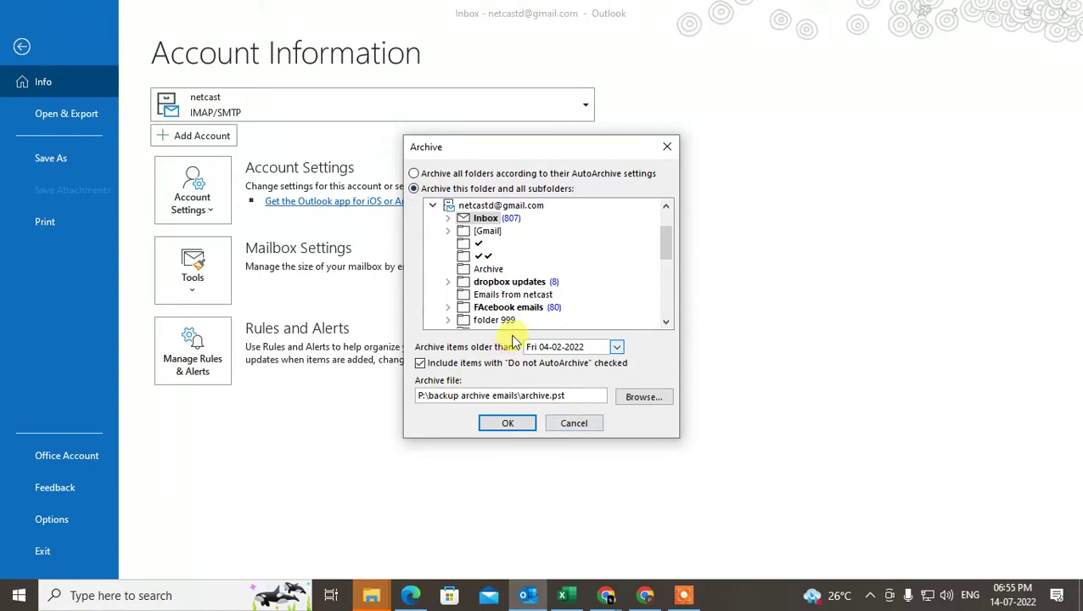
left_click(506, 219)
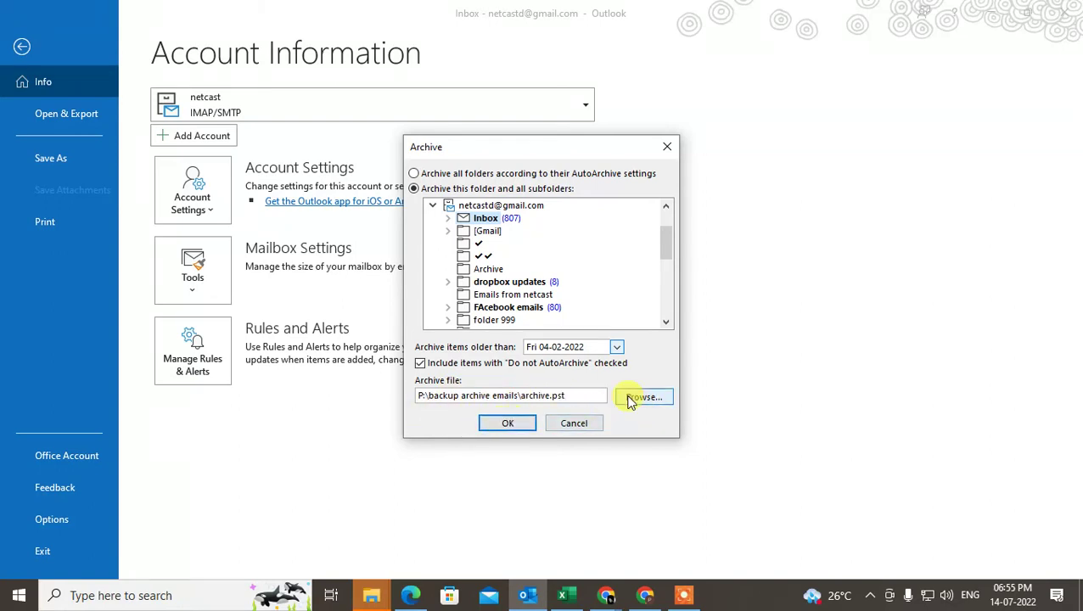
- Review the archive file and folder choices, then close the Archive dialog without archiving
left_click(643, 397)
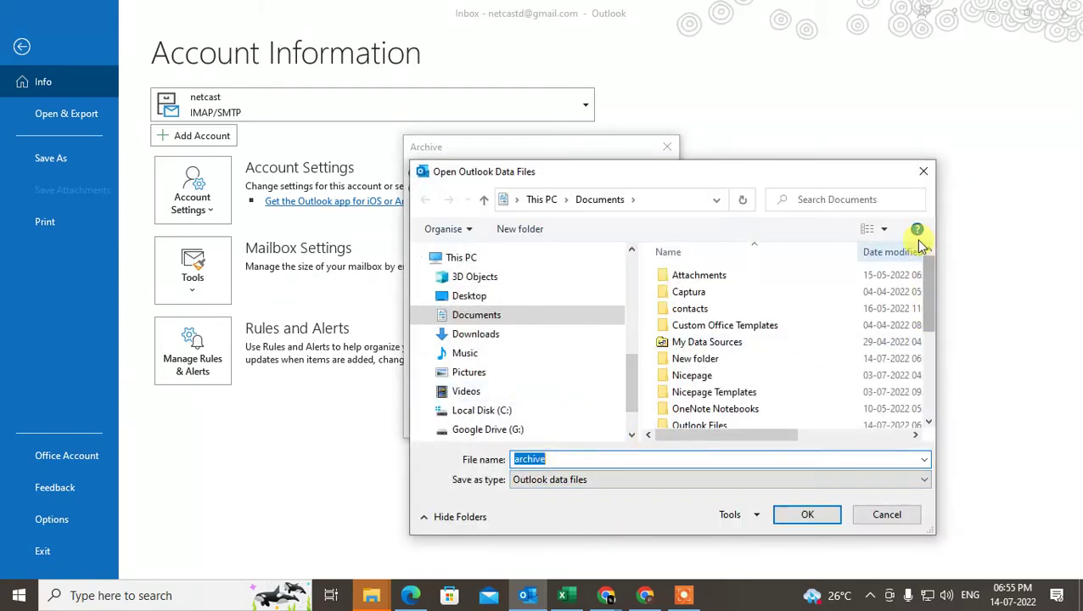
left_click(924, 171)
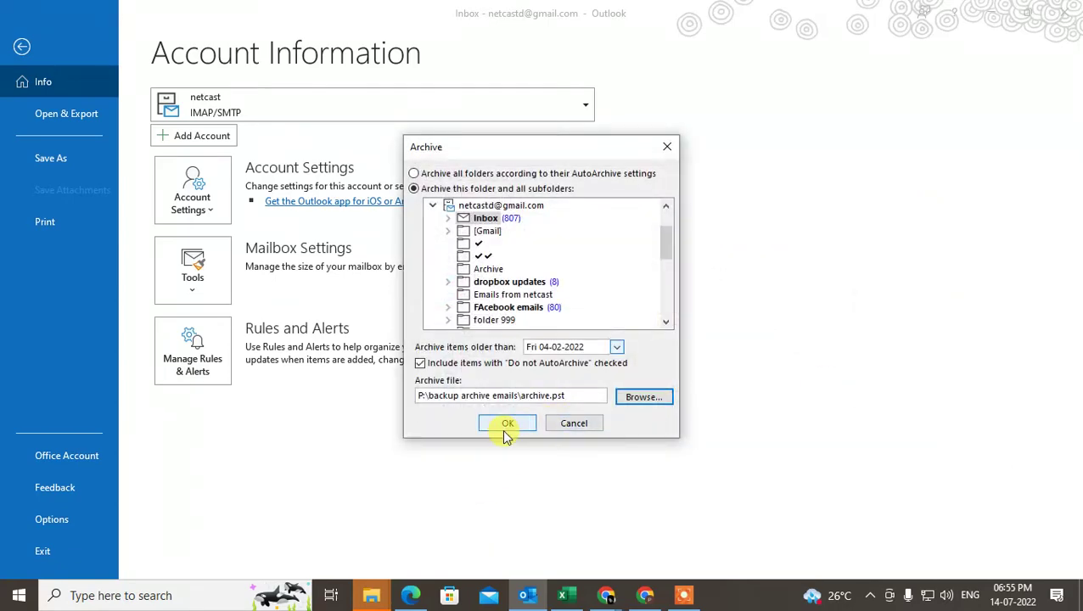
double_click(482, 219)
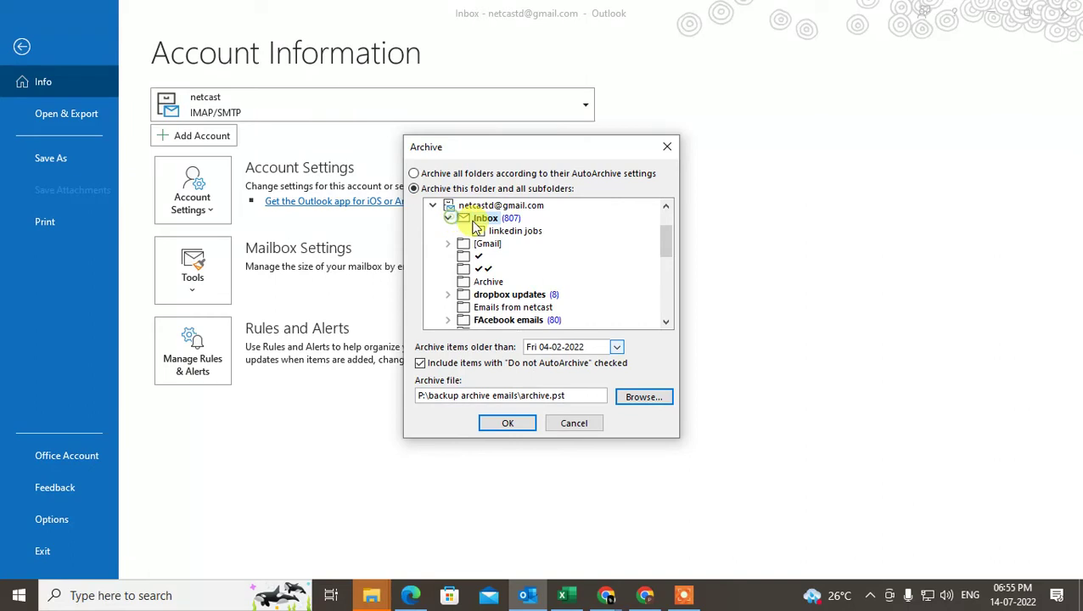
left_click(497, 205)
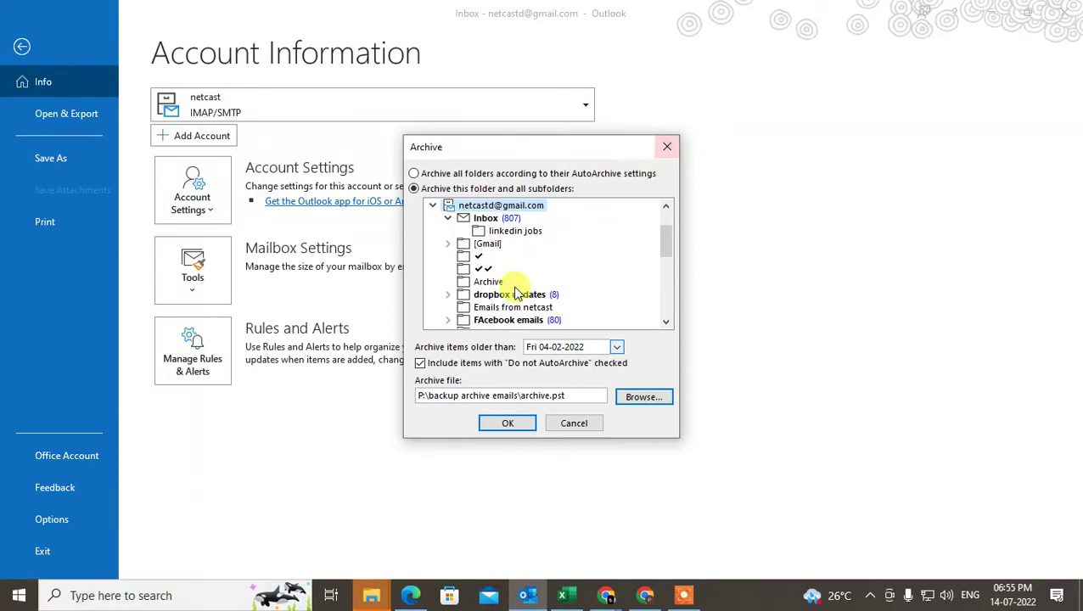
left_click(666, 148)
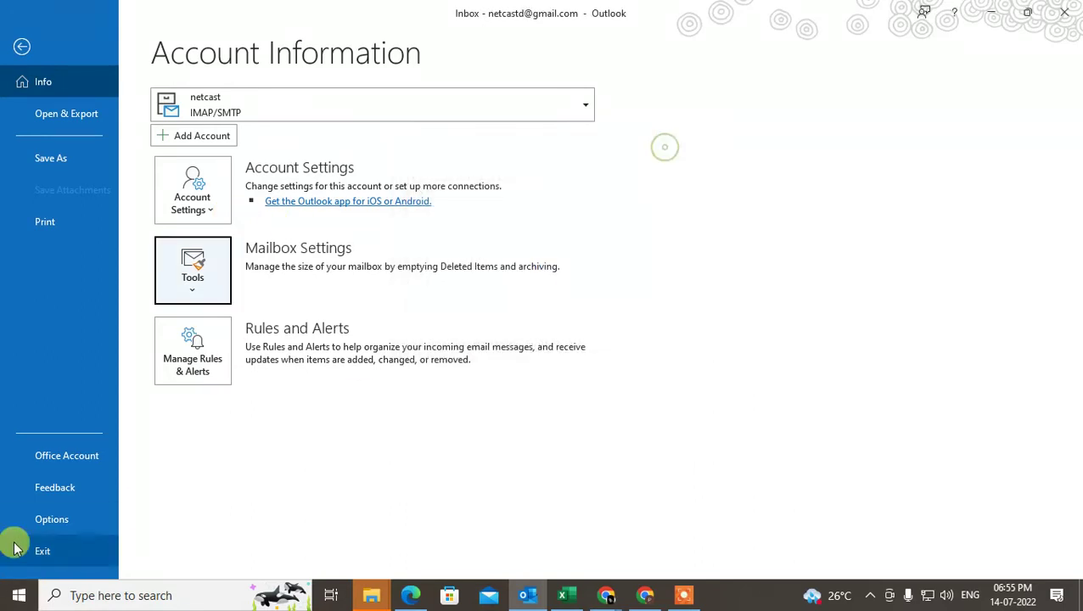
- Open Outlook Options on the Advanced page showing the AutoArchive section
left_click(58, 518)
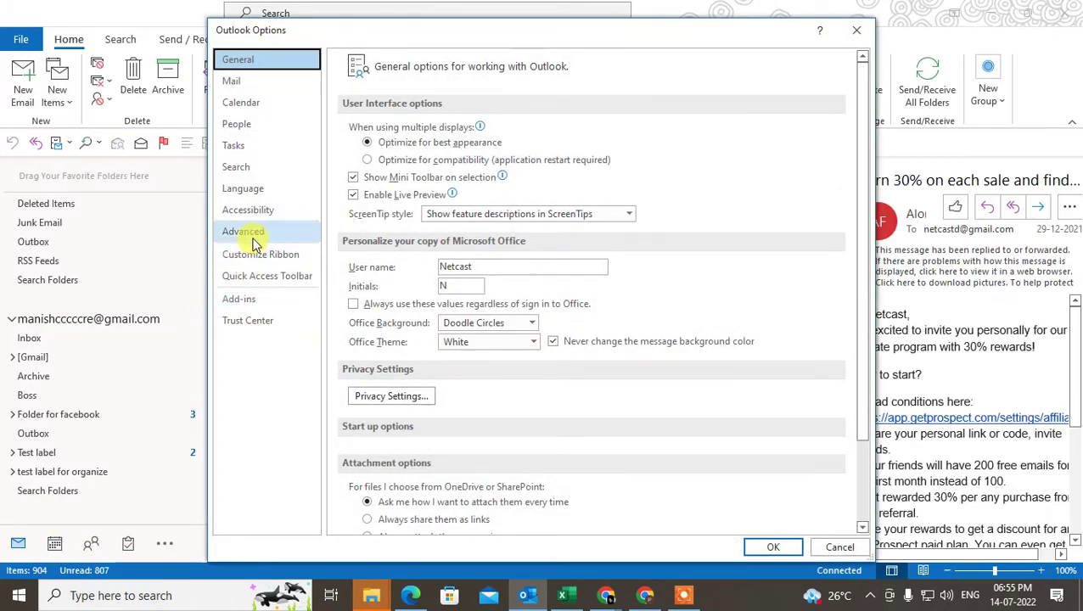
left_click(249, 232)
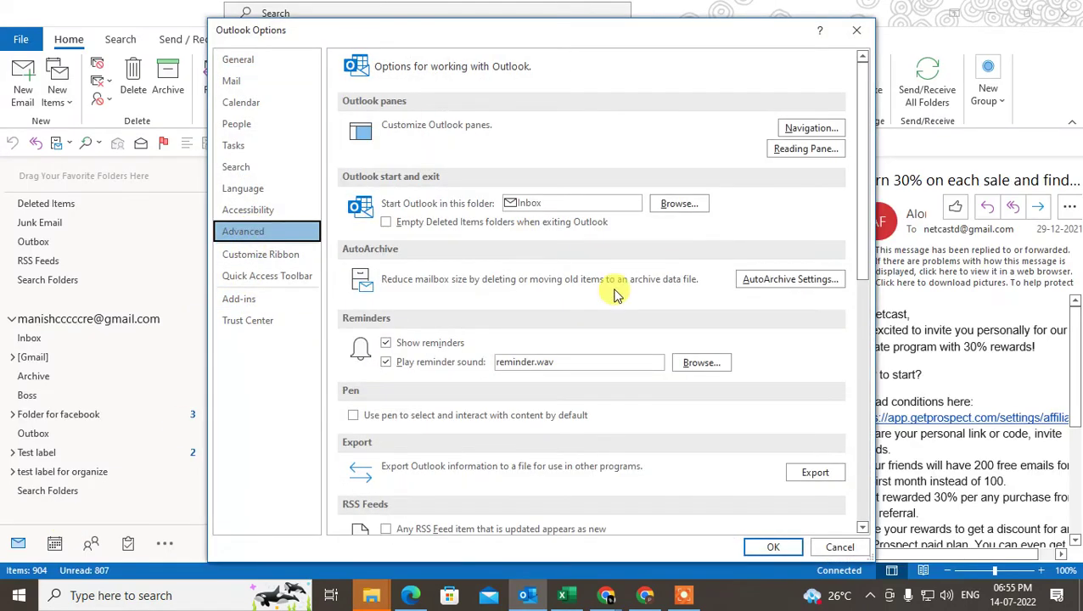
left_click(249, 212)
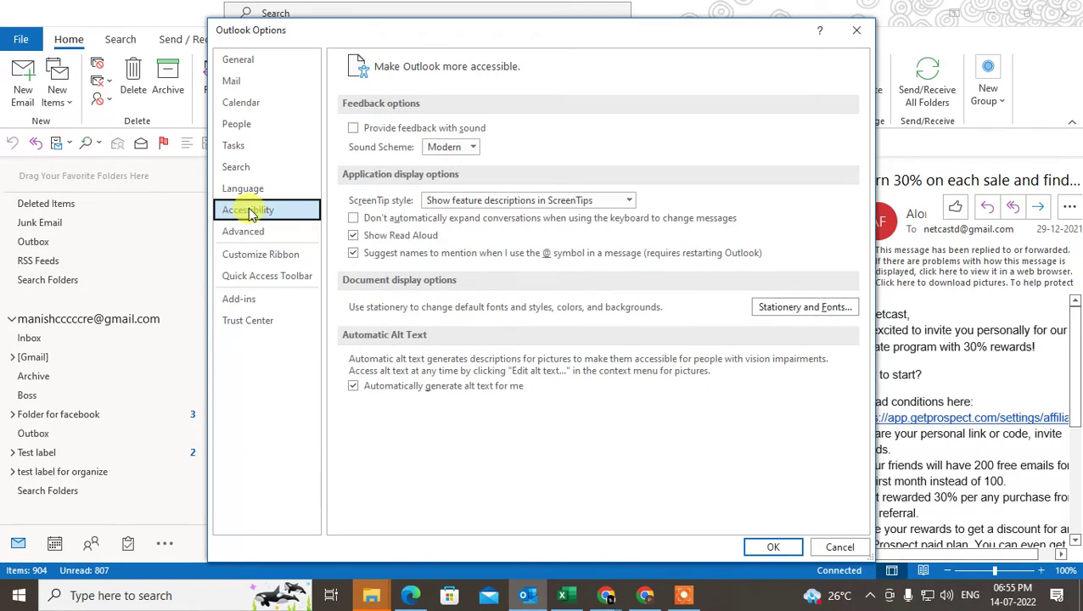
left_click(244, 232)
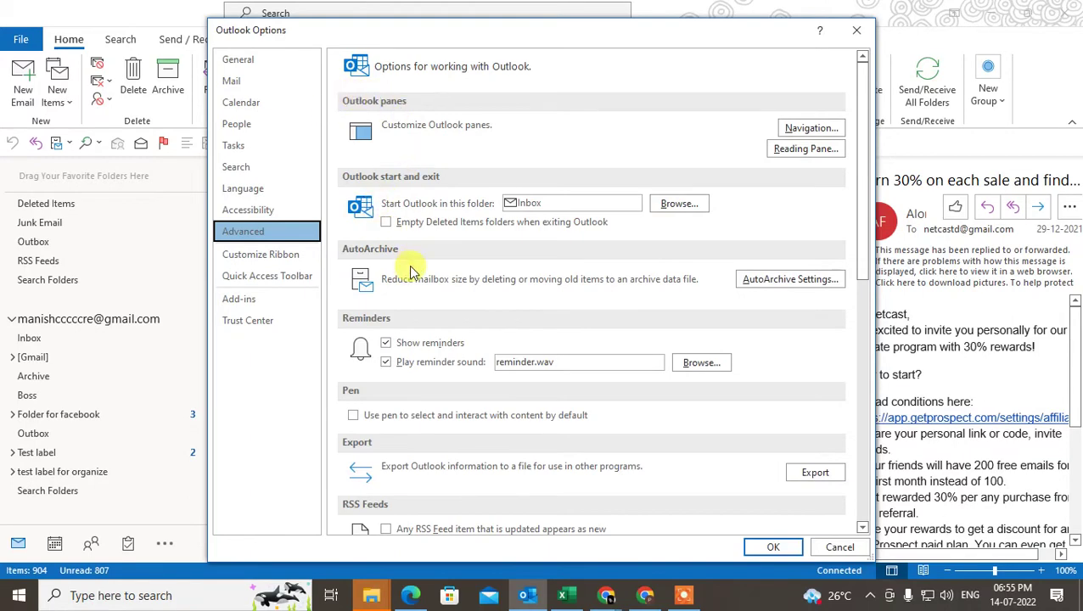
- Set AutoArchive to run every 16 days, stop deleting expired items, and enable archiving old items
left_click(775, 282)
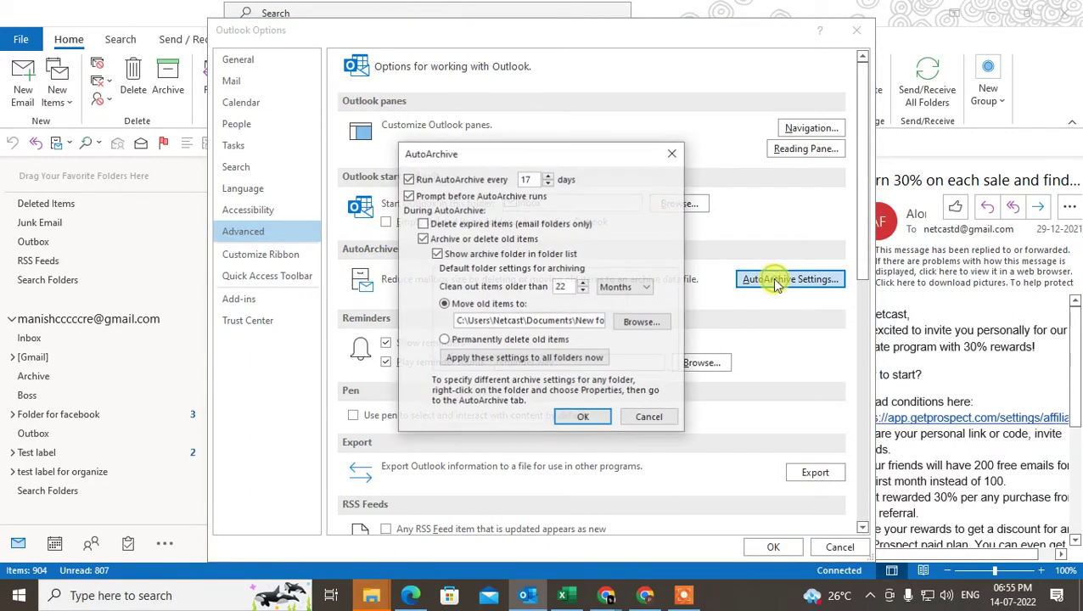
left_click_drag(447, 150, 408, 140)
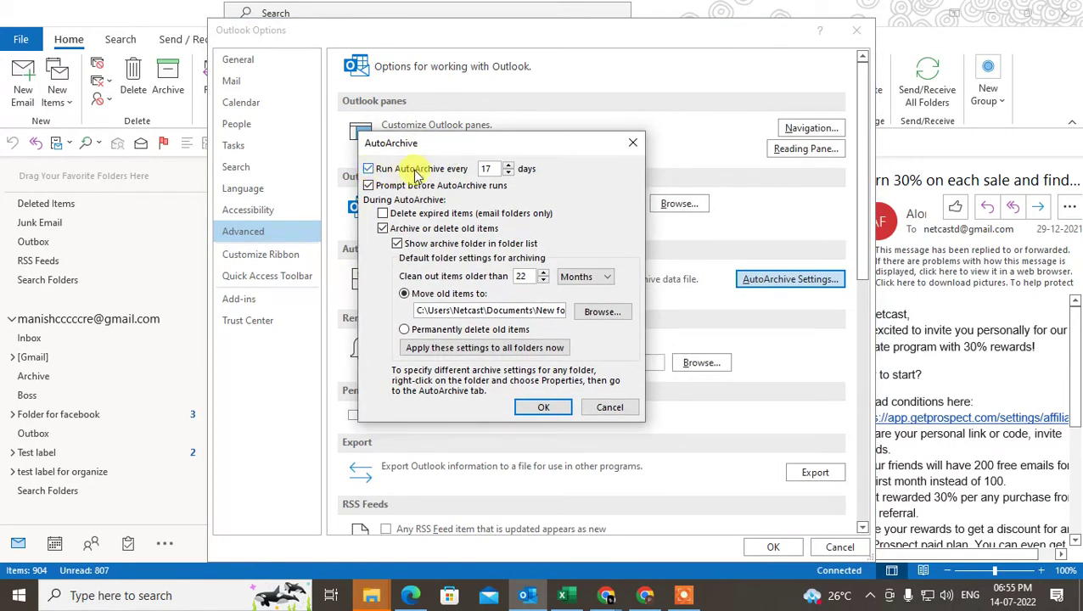
left_click(508, 172)
left_click(508, 173)
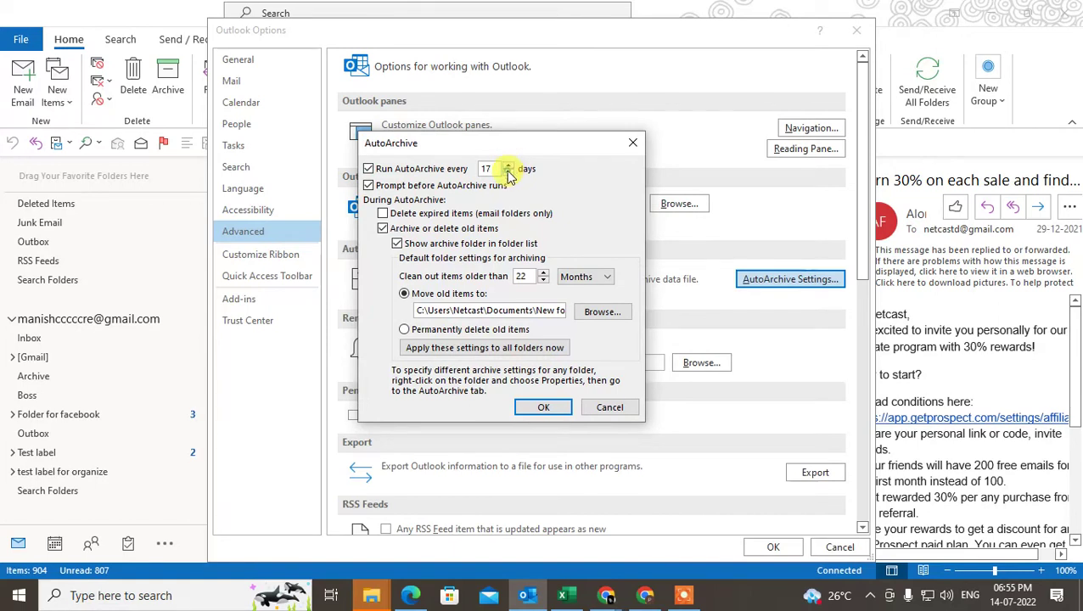
left_click(507, 173)
left_click(506, 166)
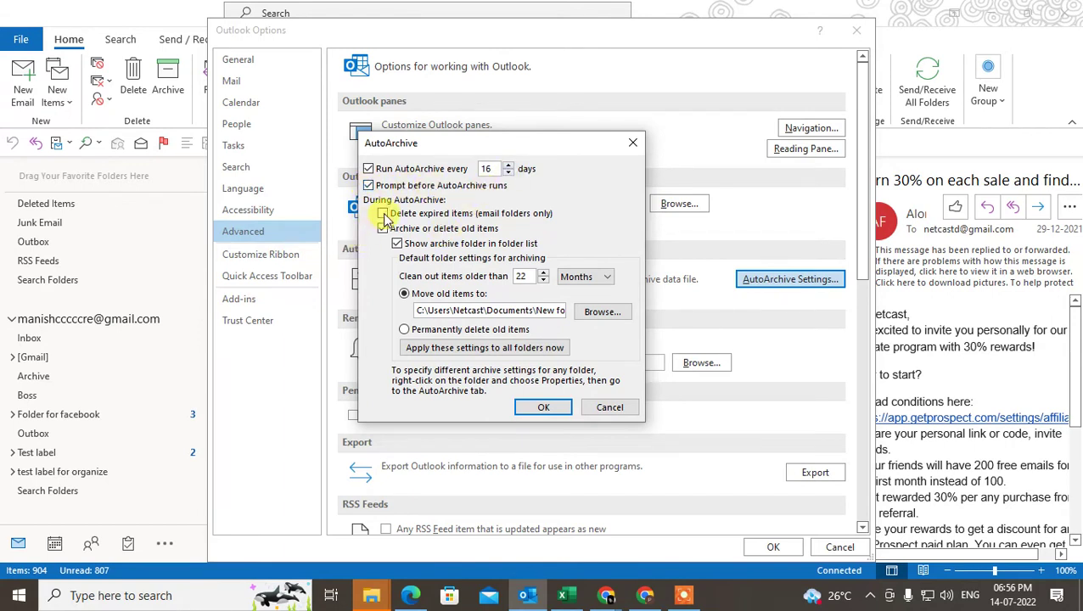
left_click(382, 214)
left_click(383, 229)
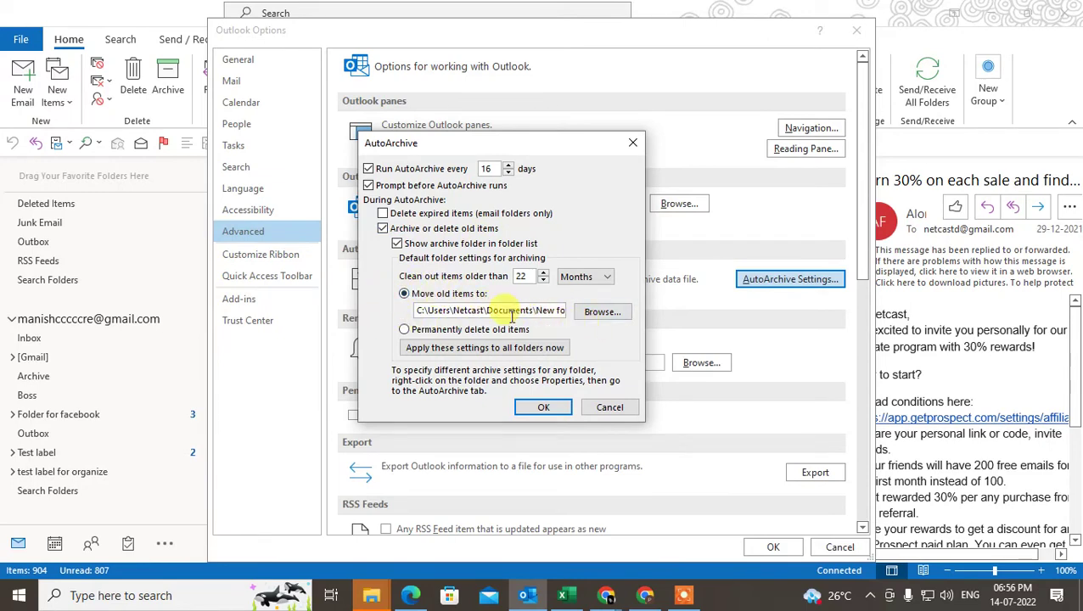
- Move old items to a data file in Documents\New folder, keep the archive folder shown, and save
left_click(601, 312)
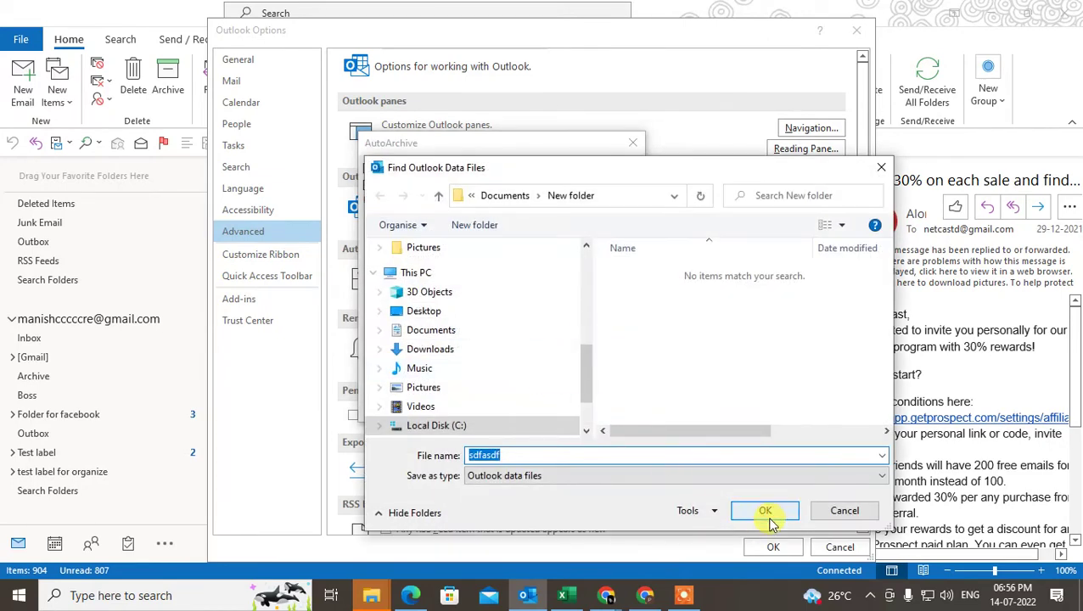
left_click(764, 509)
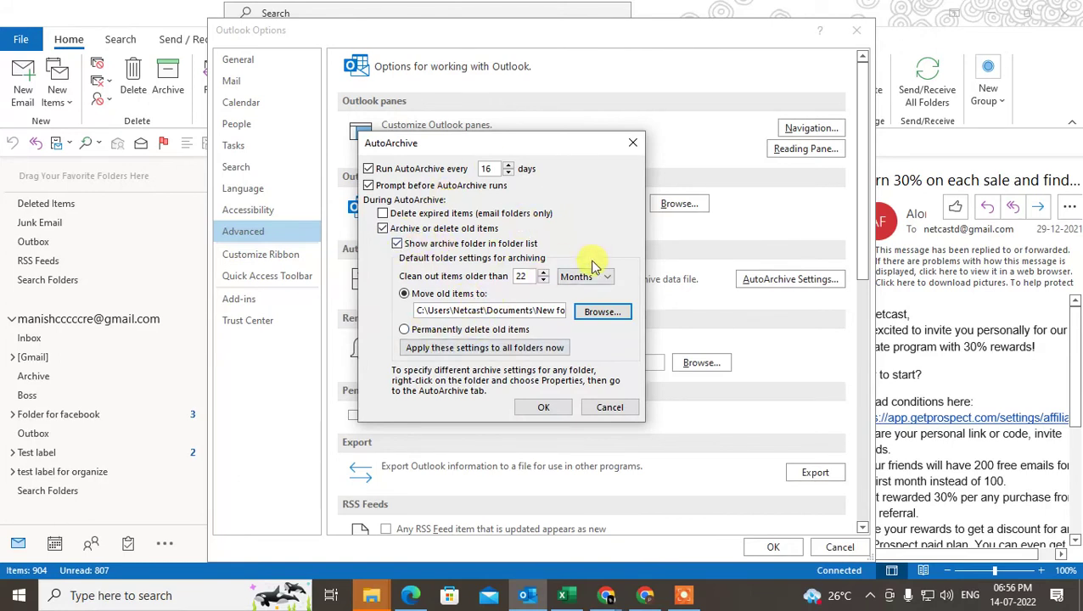
left_click(405, 246)
left_click(399, 245)
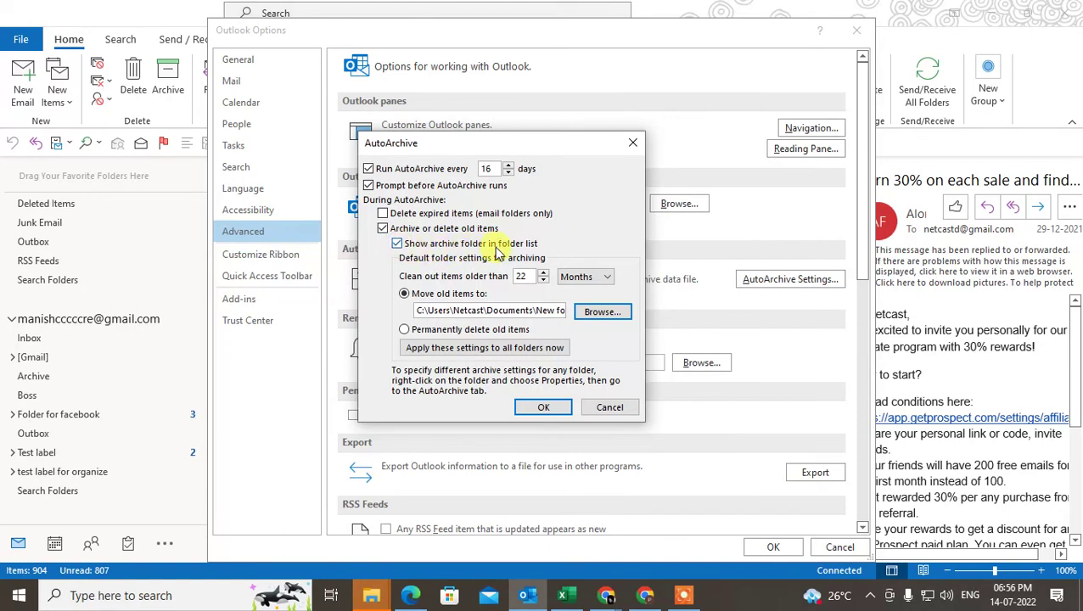
left_click(541, 409)
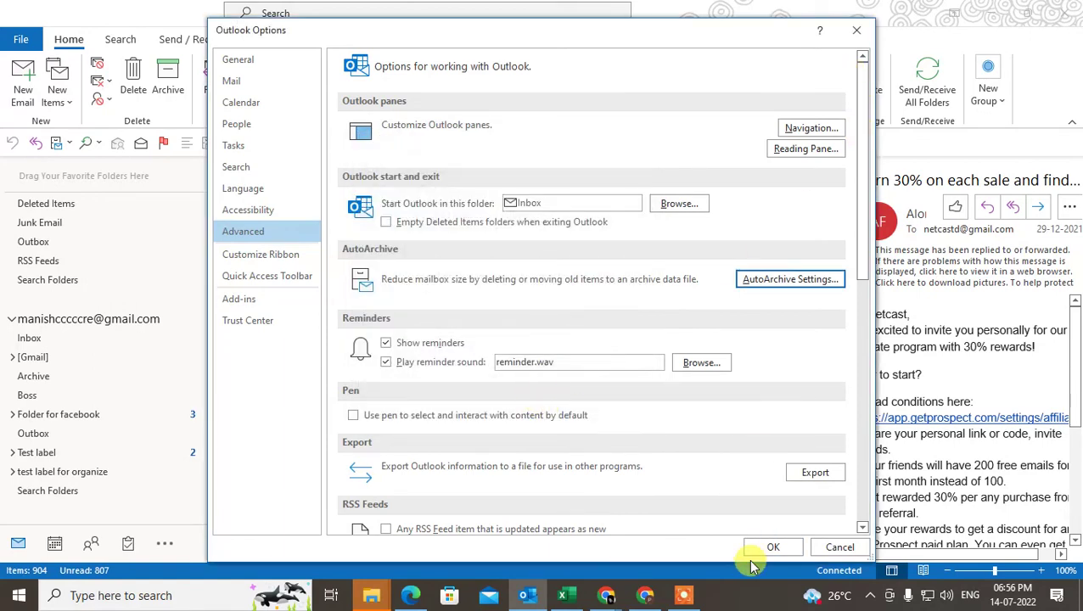
- Save the AutoArchive settings in Outlook Options and bring the personal data archive into view
left_click(773, 548)
scroll(76, 480, "down", 15)
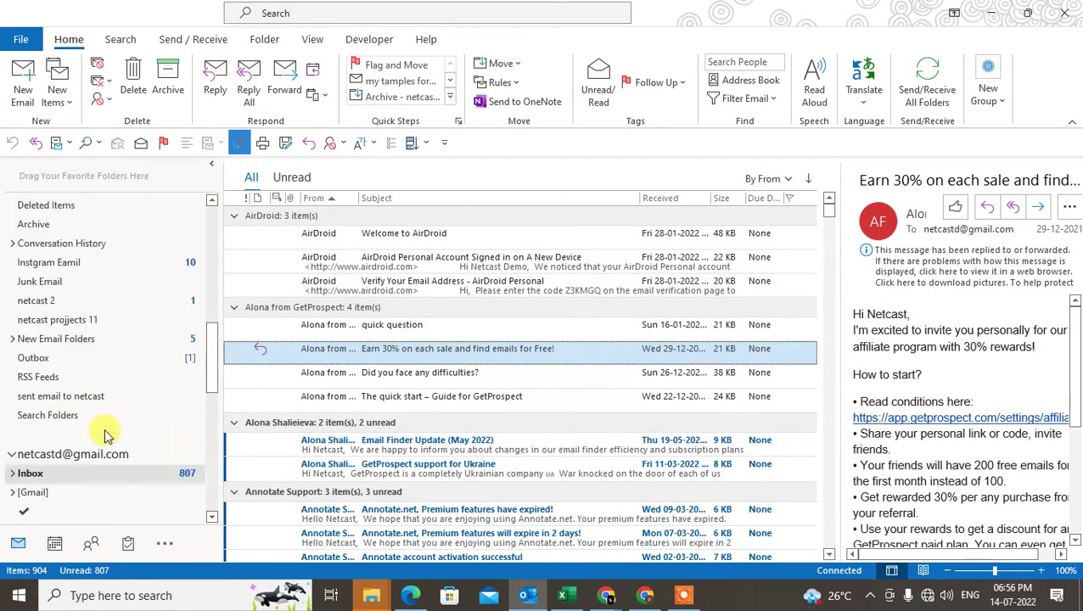
scroll(121, 434, "down", 5)
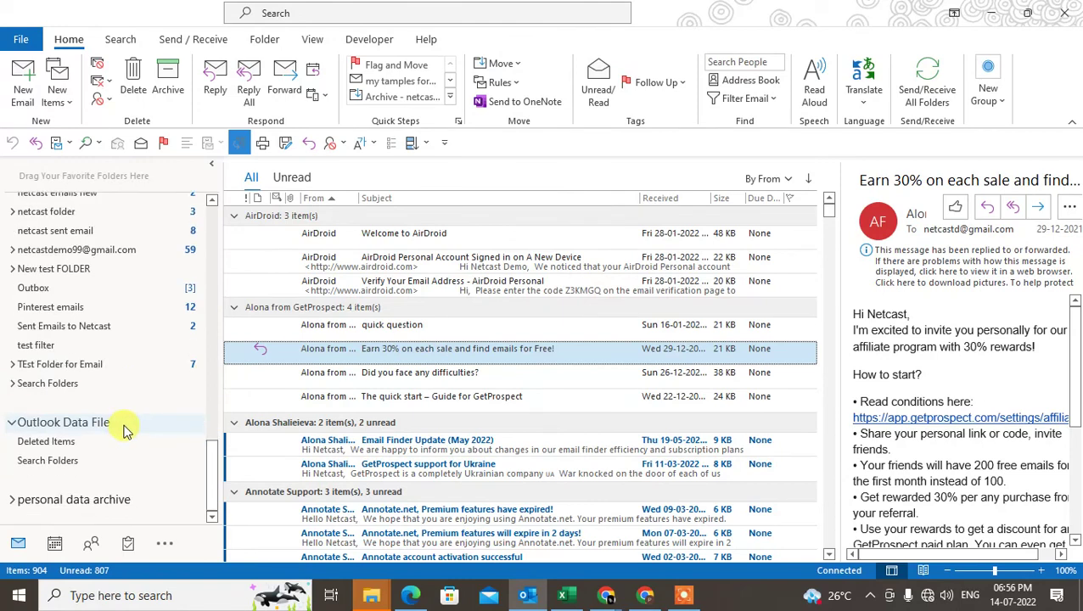
- Expand and collapse the personal data archive folders, then minimize Outlook to the desktop
left_click(13, 503)
scroll(77, 442, "down", 1)
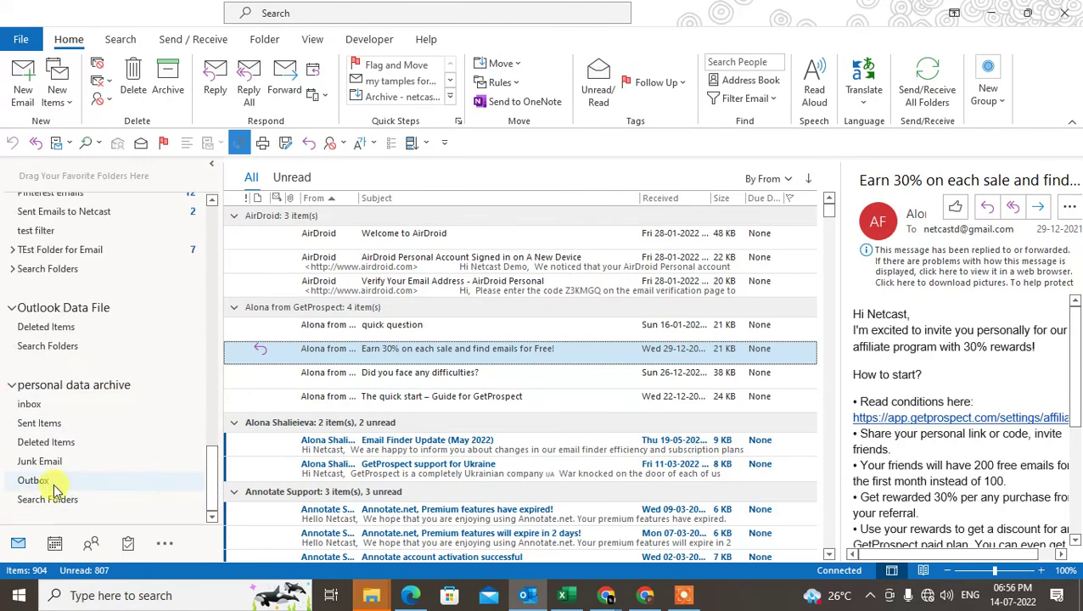
left_click(12, 383)
scroll(67, 353, "up", 10)
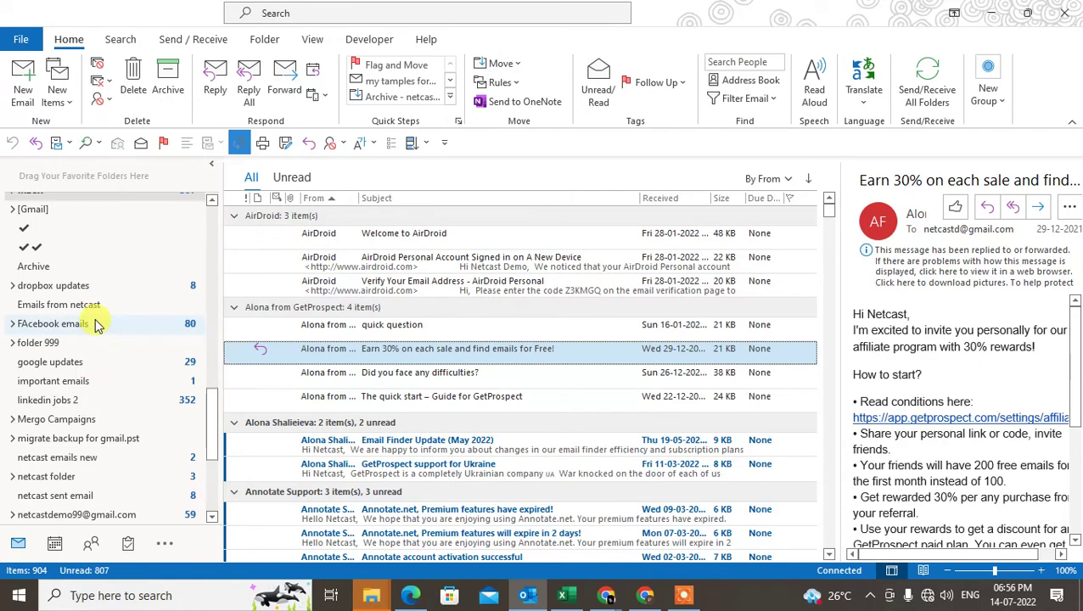
scroll(85, 386, "down", 10)
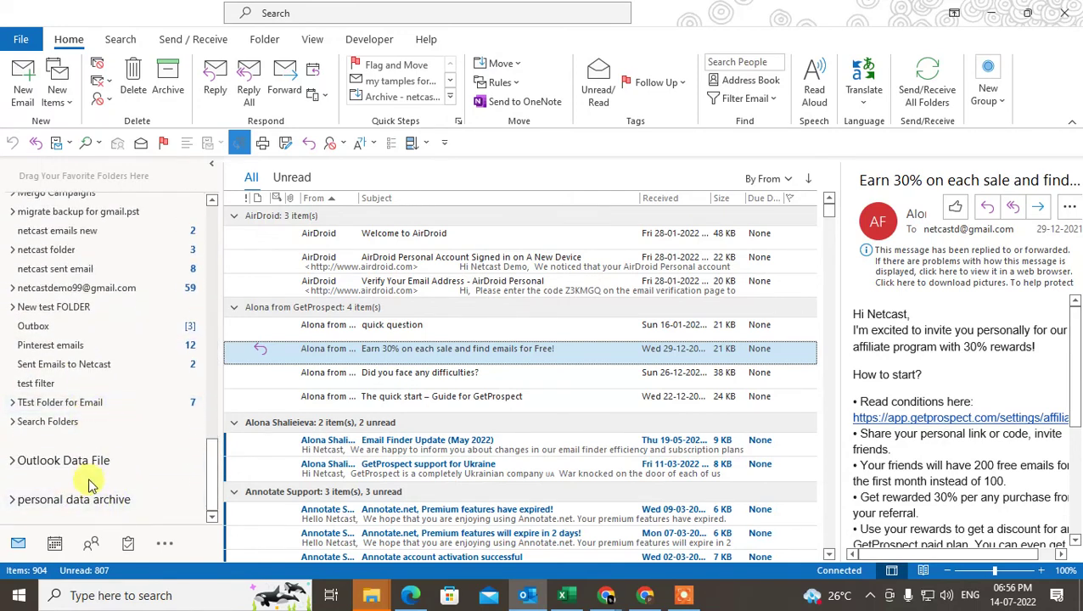
key("super+d")
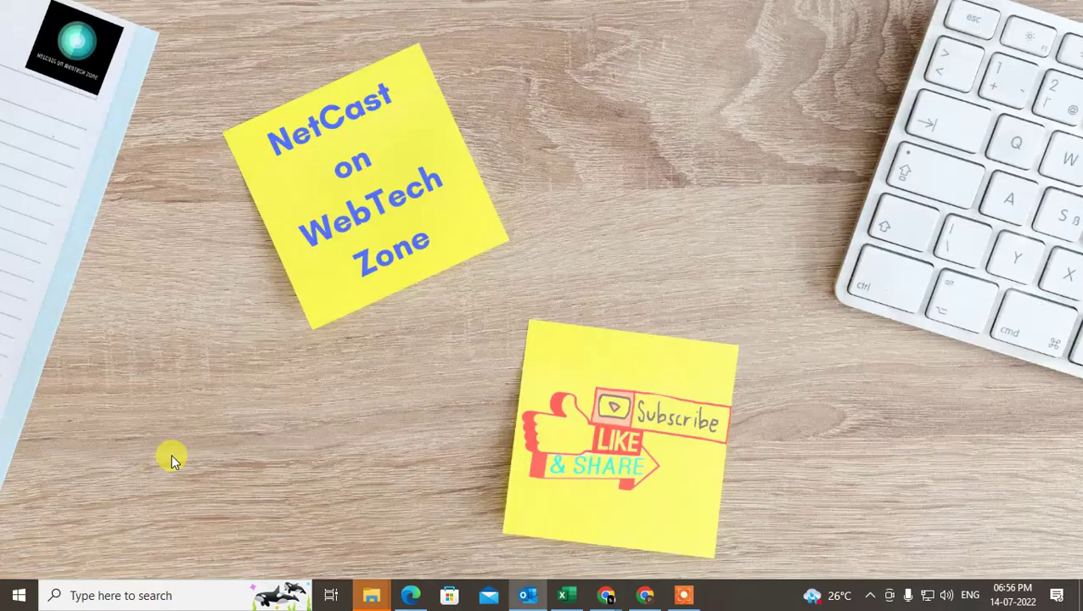